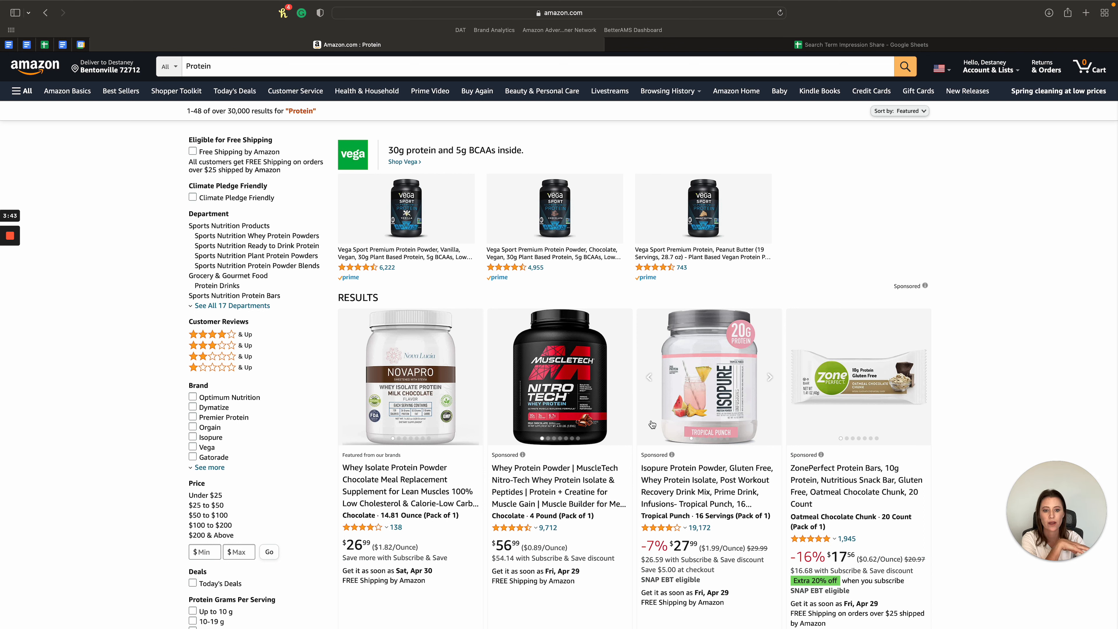
- Look through the Amazon search results for "Protein", down to the sponsored brands related to the search
{"action": "scroll", "coordinate": [652, 424], "scroll_direction": "down", "scroll_amount": 20}
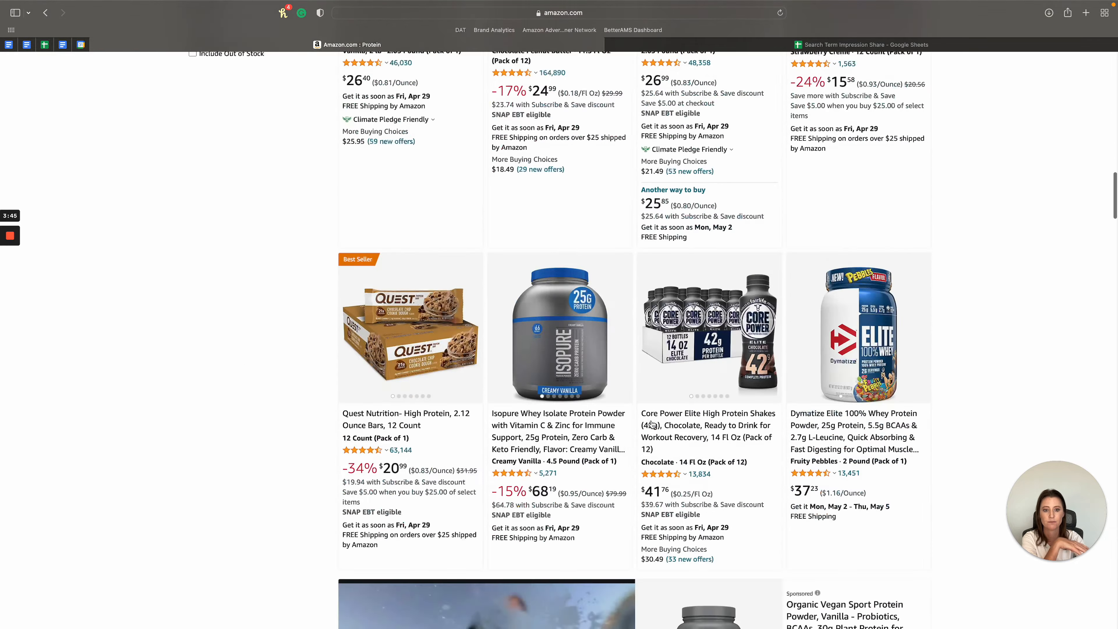
{"action": "scroll", "coordinate": [652, 424], "scroll_direction": "down", "scroll_amount": 7}
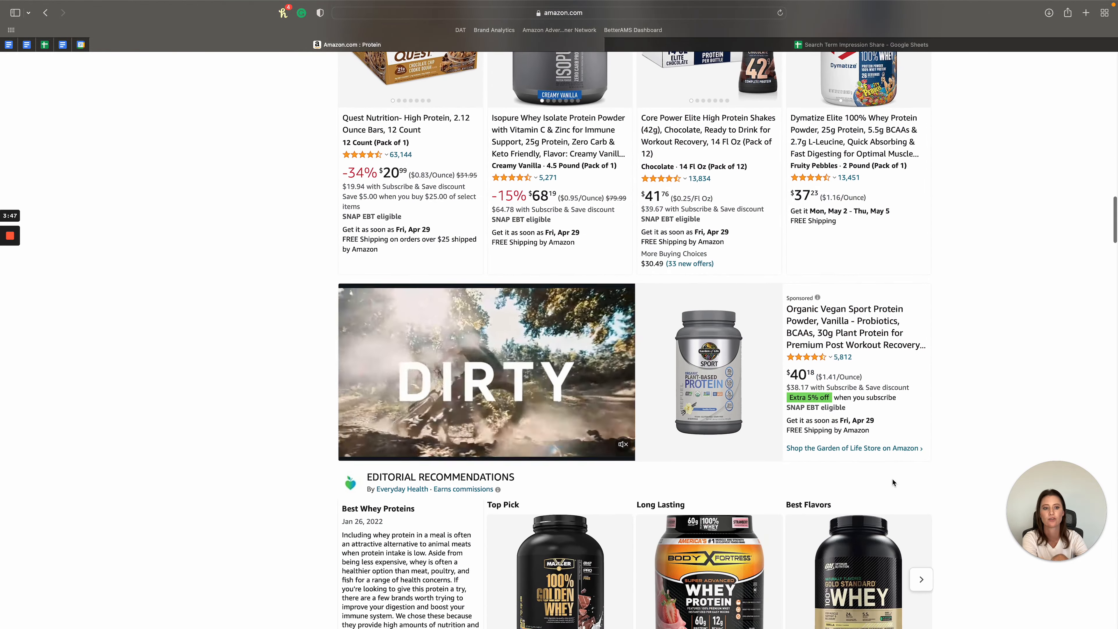
{"action": "scroll", "coordinate": [884, 484], "scroll_direction": "down", "scroll_amount": 20}
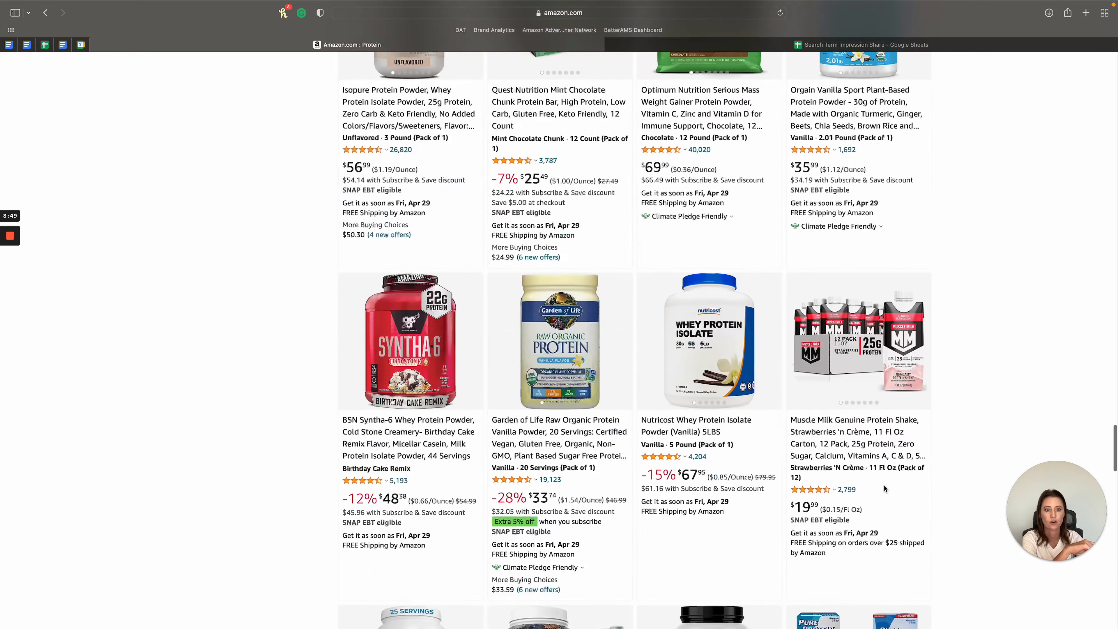
{"action": "scroll", "coordinate": [883, 485], "scroll_direction": "down", "scroll_amount": 15}
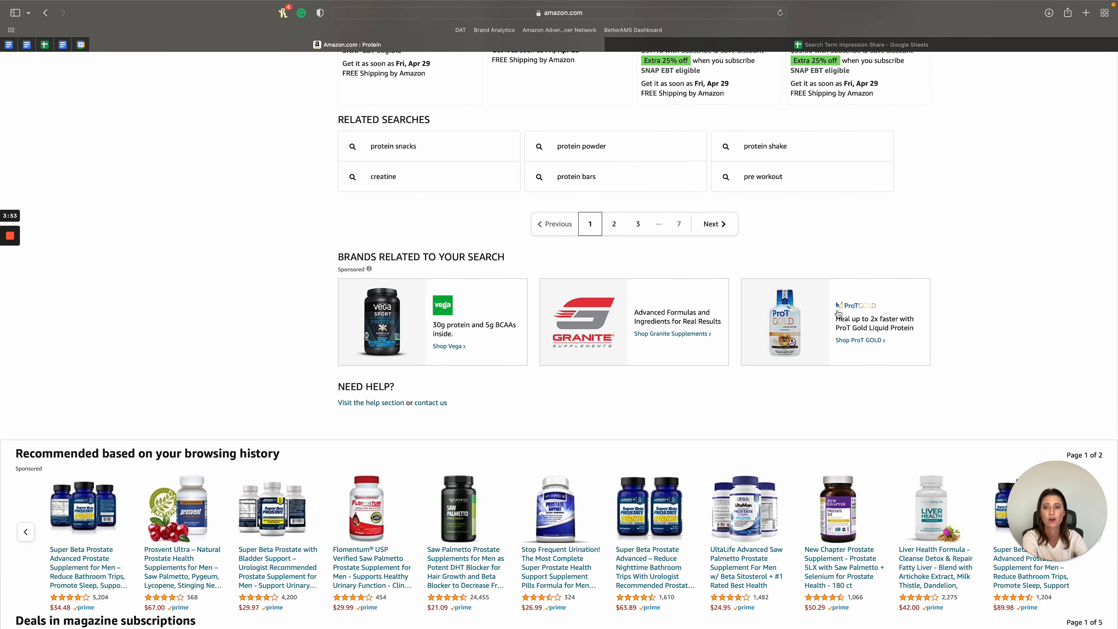
{"action": "scroll", "coordinate": [837, 314], "scroll_direction": "up", "scroll_amount": 20}
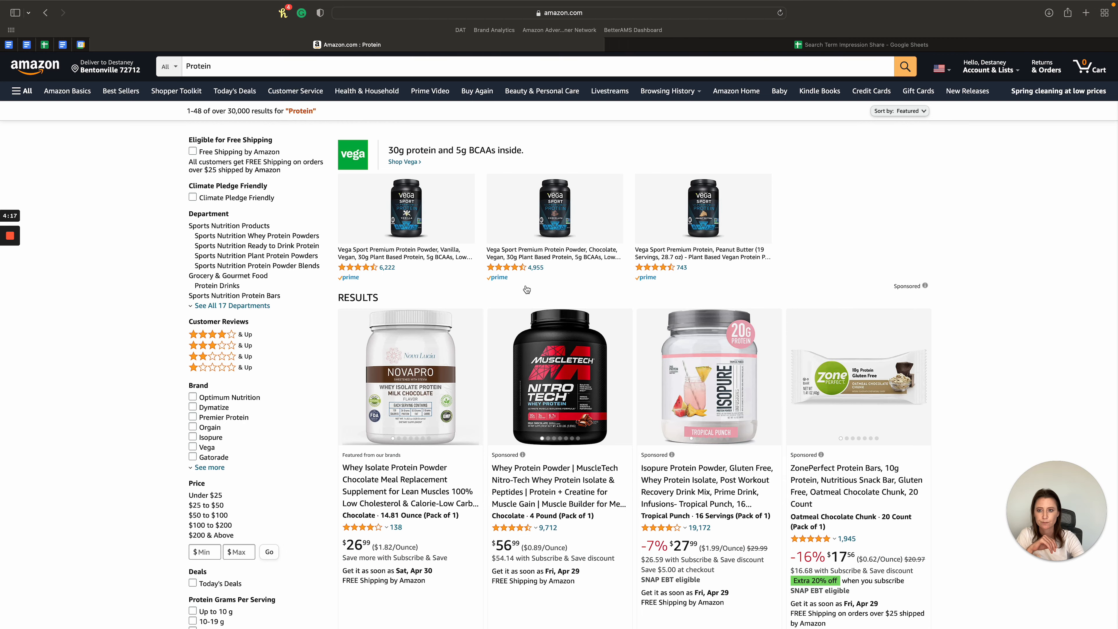
- Switch to the presentation and go from the Impression Share Report slide to slide 3 with the exported report data
{"action": "key", "text": "ctrl+Left"}
{"action": "key", "text": "ctrl+Left"}
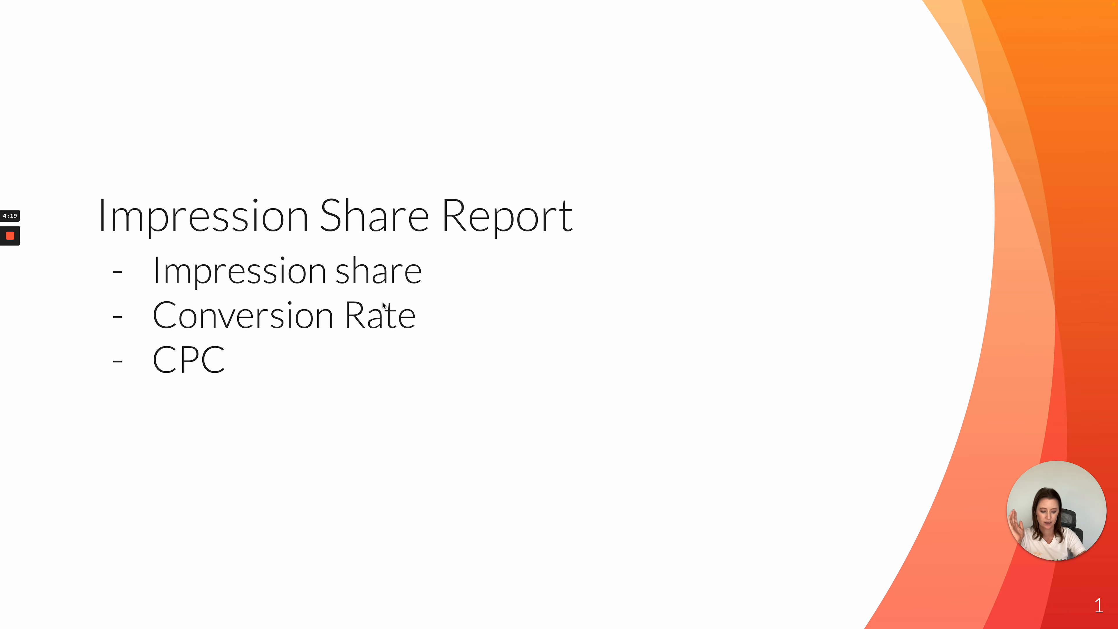
{"action": "key", "text": "Right"}
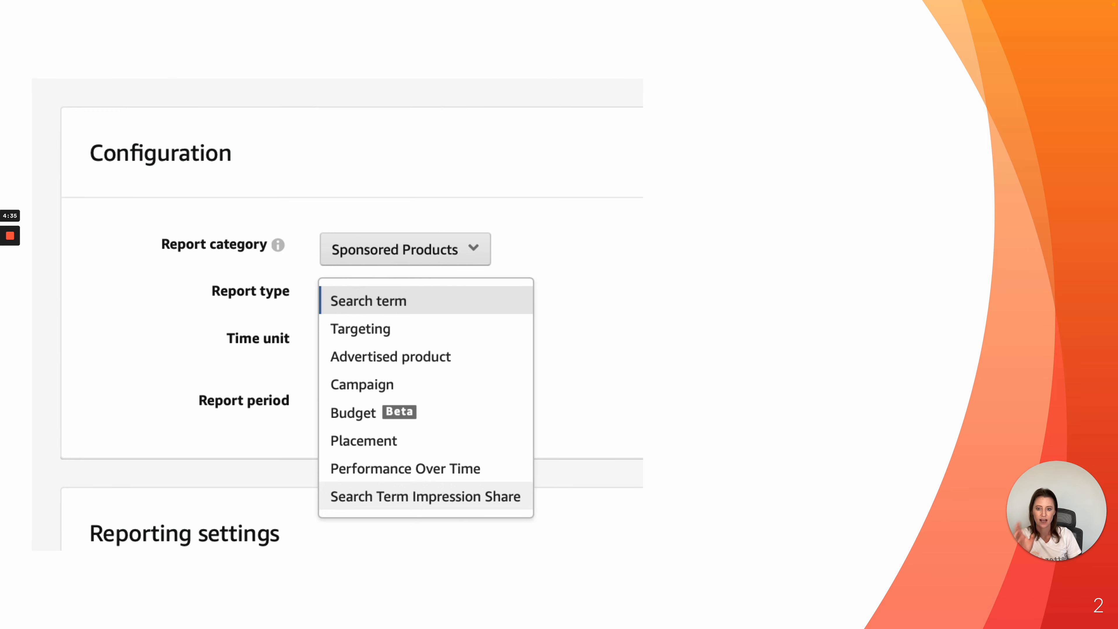
{"action": "key", "text": "Right"}
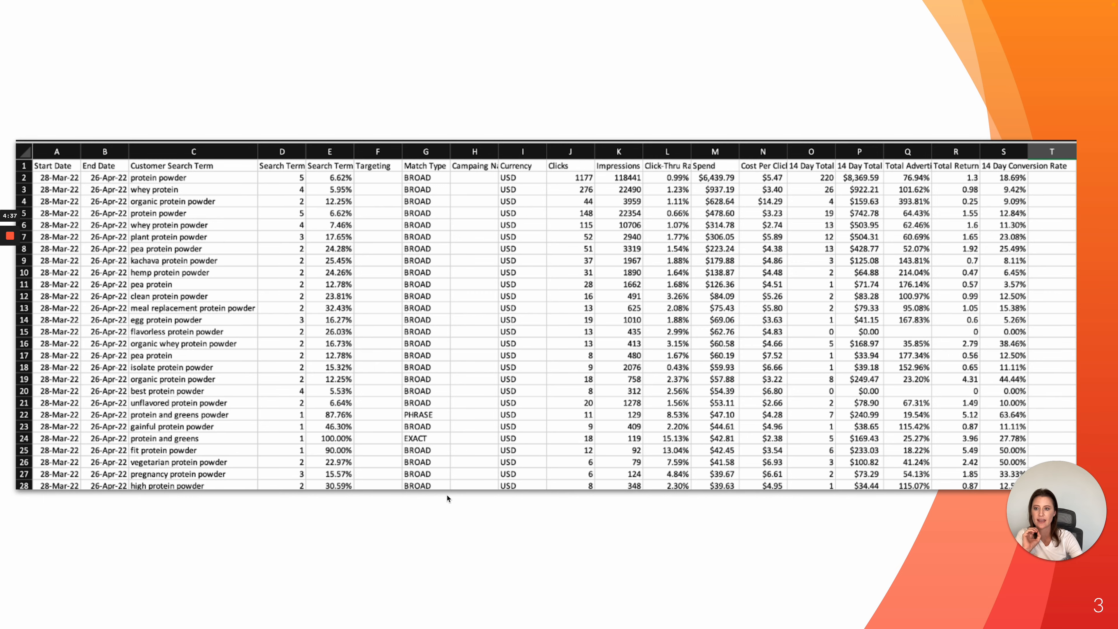
- Switch to the Excel impression share report and create a PivotTable from all of Sheet1's data in a new worksheet
{"action": "key", "text": "ctrl+Right"}
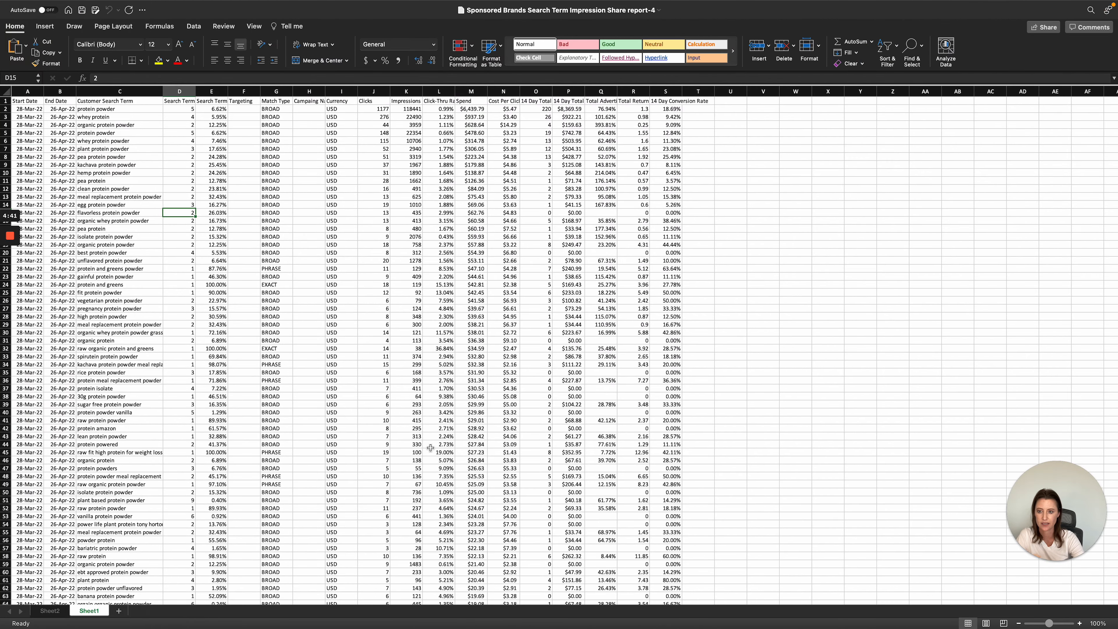
{"action": "left_click", "coordinate": [431, 447]}
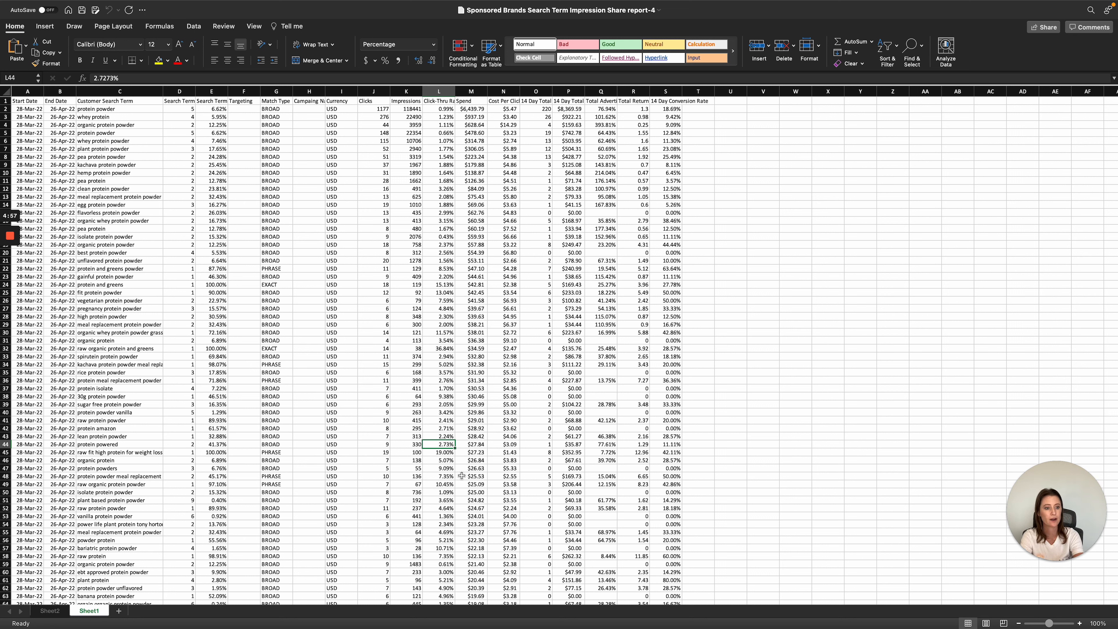
{"action": "key", "text": "super+a"}
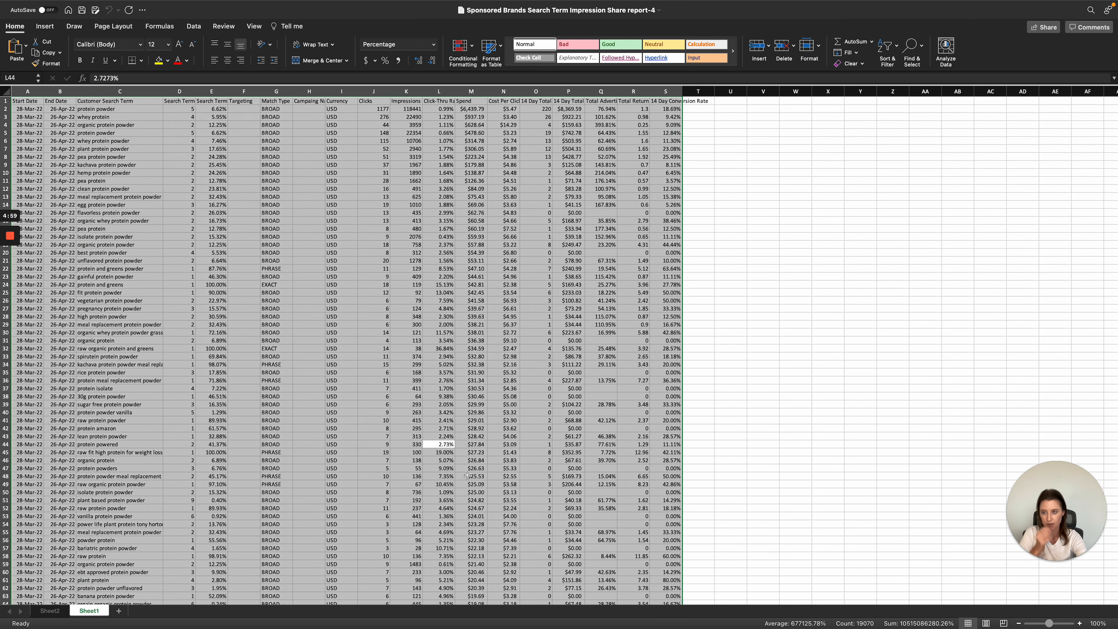
{"action": "left_click", "coordinate": [44, 27]}
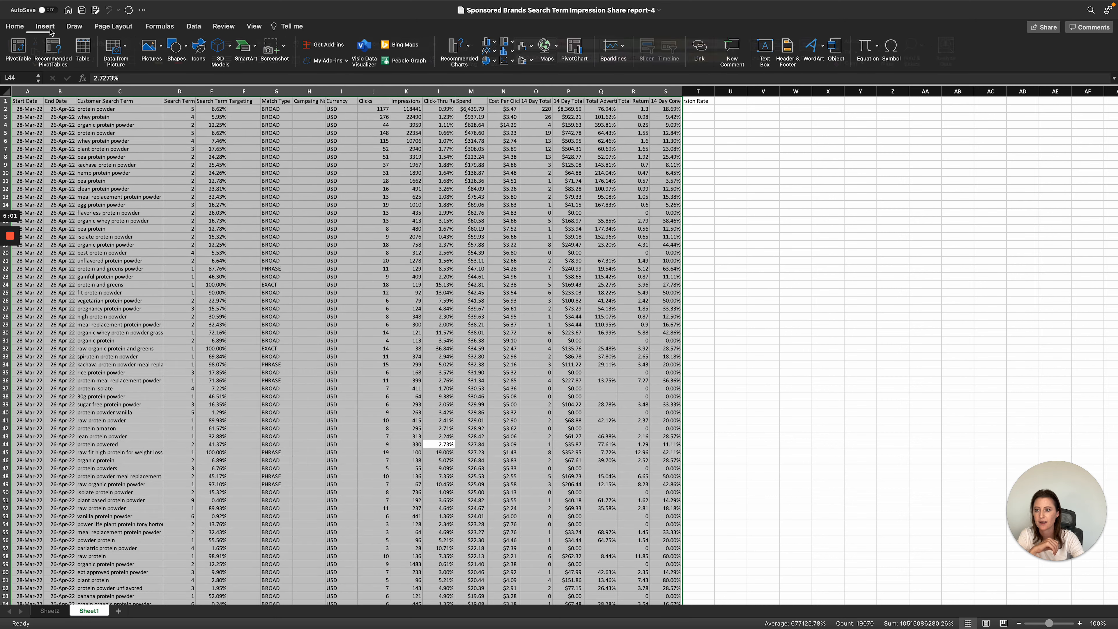
{"action": "left_click", "coordinate": [18, 49]}
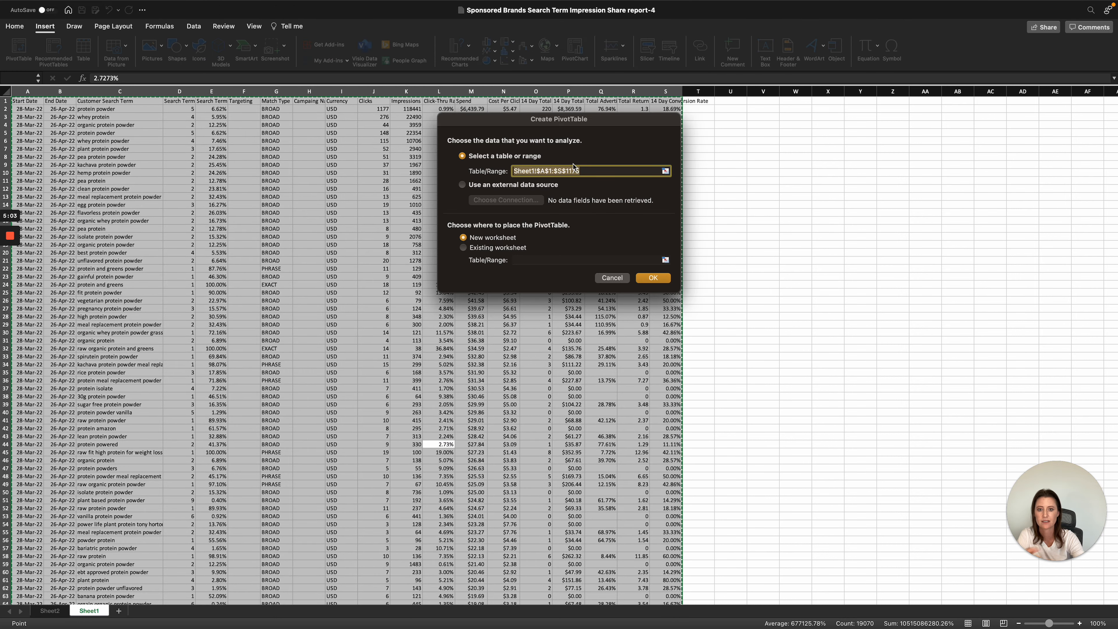
{"action": "left_click", "coordinate": [645, 273]}
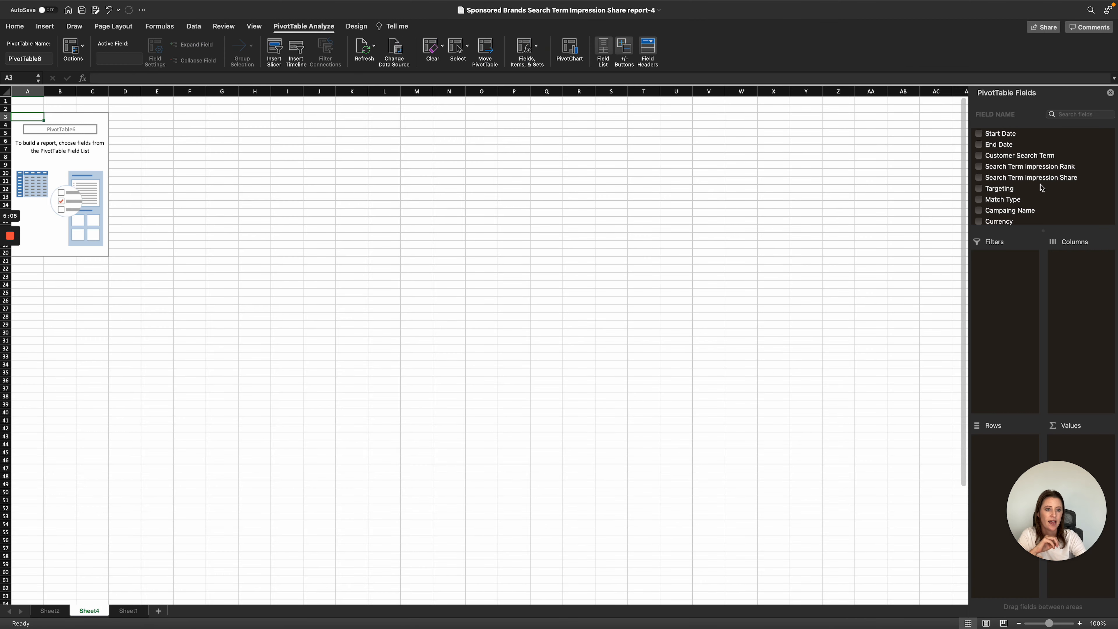
- Add the Customer Search Term field to the new PivotTable and place it in Rows
{"action": "left_click", "coordinate": [982, 158]}
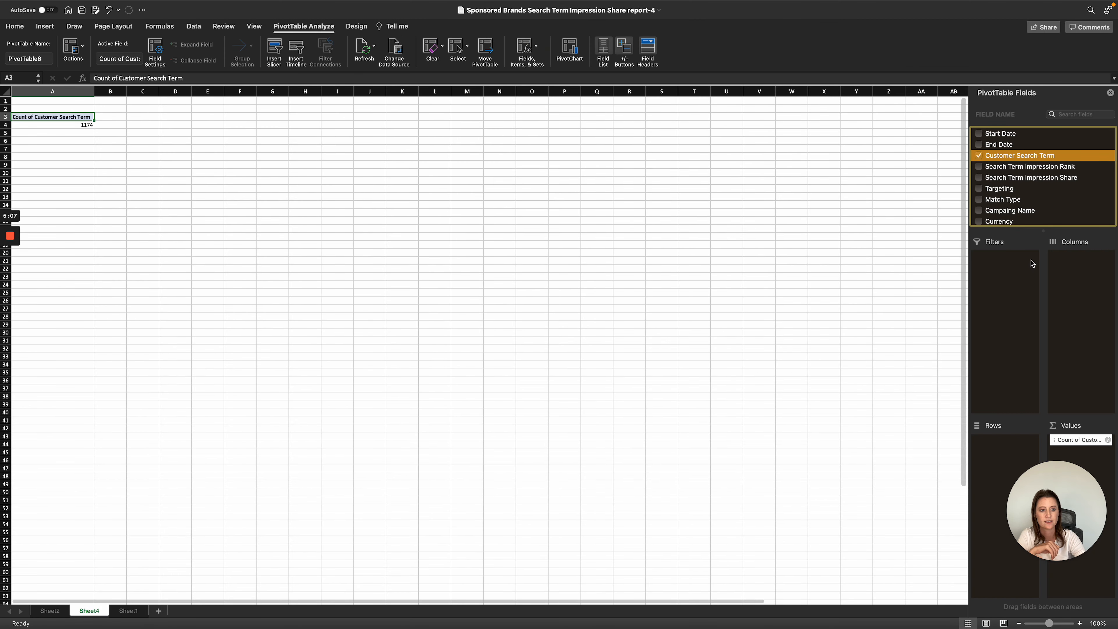
{"action": "left_click_drag", "start_coordinate": [1081, 440], "coordinate": [996, 454]}
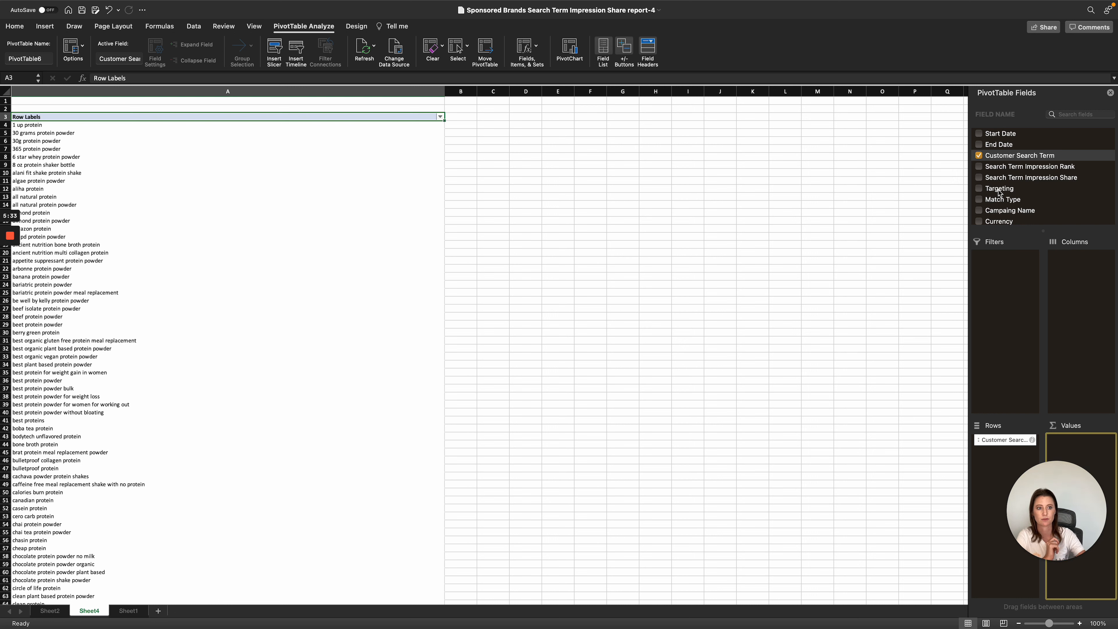
{"action": "scroll", "coordinate": [1029, 215], "scroll_direction": "down", "scroll_amount": 2}
{"action": "scroll", "coordinate": [1029, 216], "scroll_direction": "down", "scroll_amount": 5}
- Open Sheet2, widen its PivotTable field list and review the impression share, conversion rate, CPC, spend and sales value fields
{"action": "left_click", "coordinate": [50, 610]}
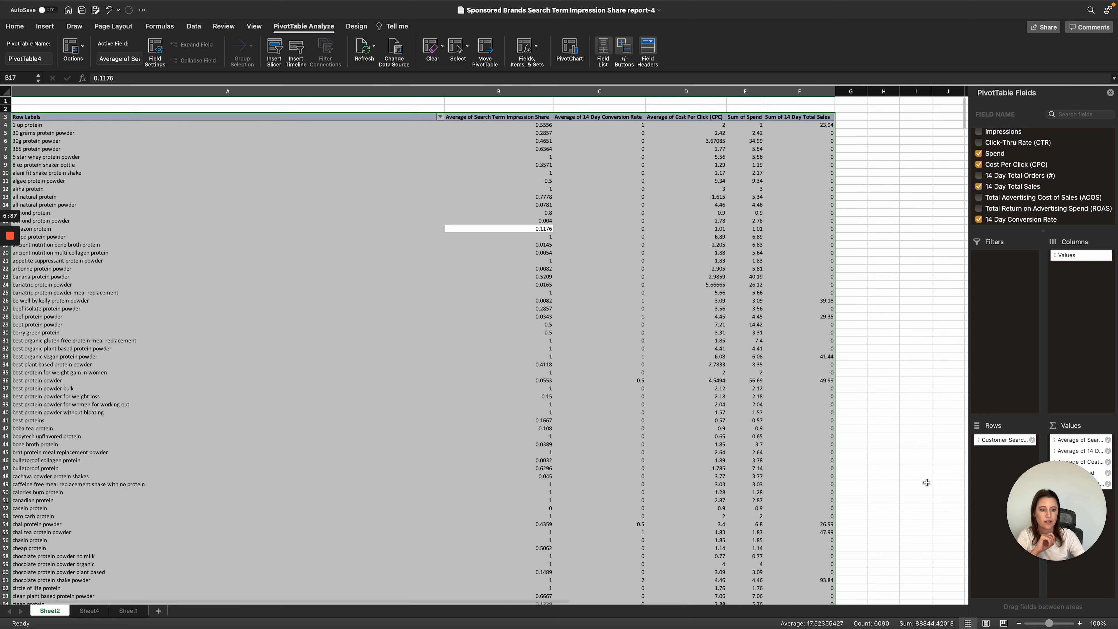
{"action": "left_click_drag", "start_coordinate": [1056, 511], "coordinate": [871, 482]}
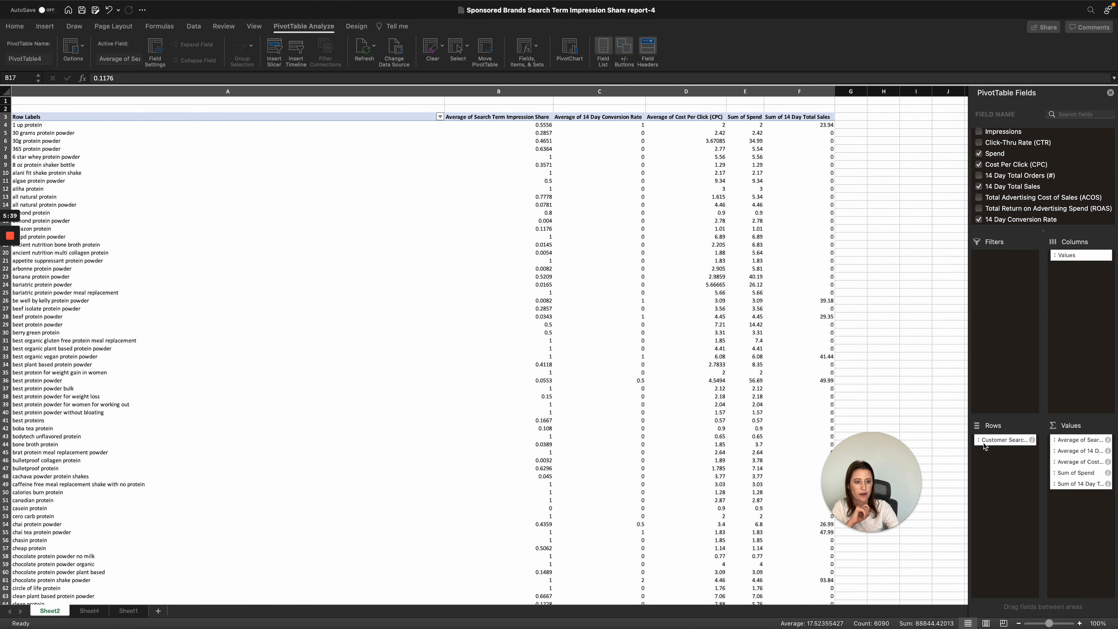
{"action": "left_click_drag", "start_coordinate": [968, 377], "coordinate": [909, 377]}
{"action": "left_click", "coordinate": [1086, 441]}
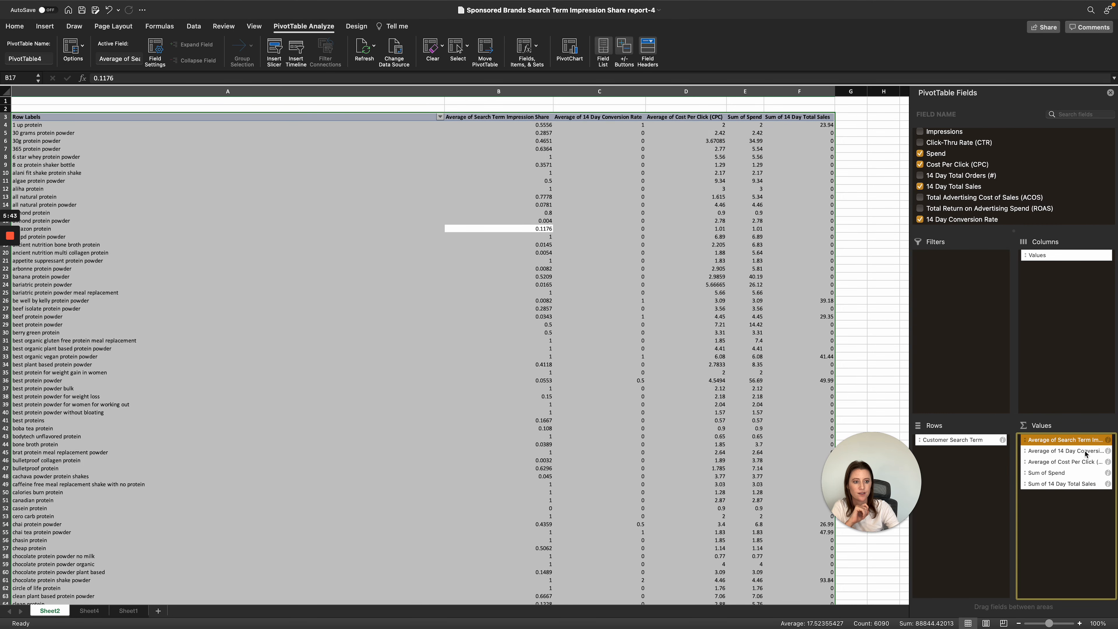
{"action": "left_click", "coordinate": [1085, 452]}
{"action": "left_click", "coordinate": [1085, 463]}
{"action": "left_click", "coordinate": [1079, 473]}
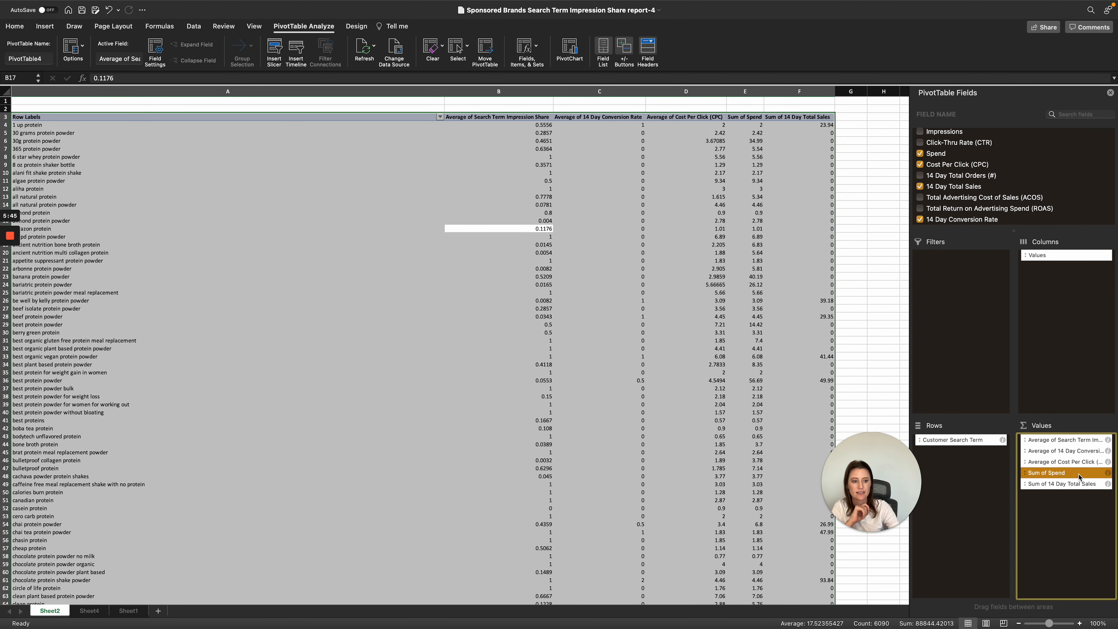
{"action": "left_click", "coordinate": [1081, 485]}
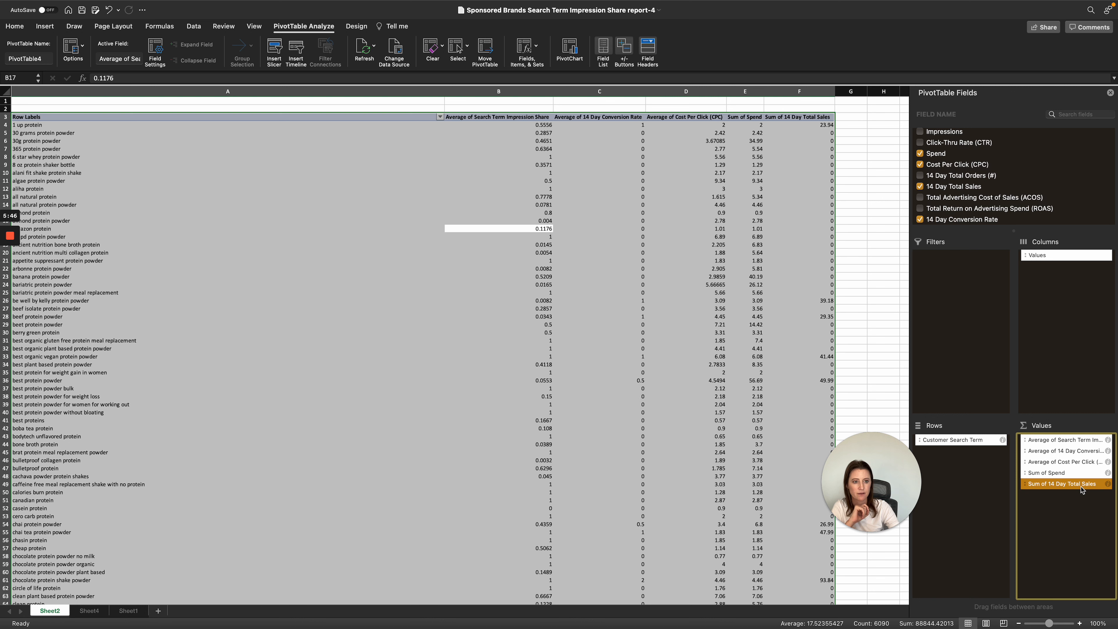
- Summarize the Search Term Impression Share value field by Average
{"action": "left_click", "coordinate": [1108, 439]}
{"action": "left_click", "coordinate": [517, 205]}
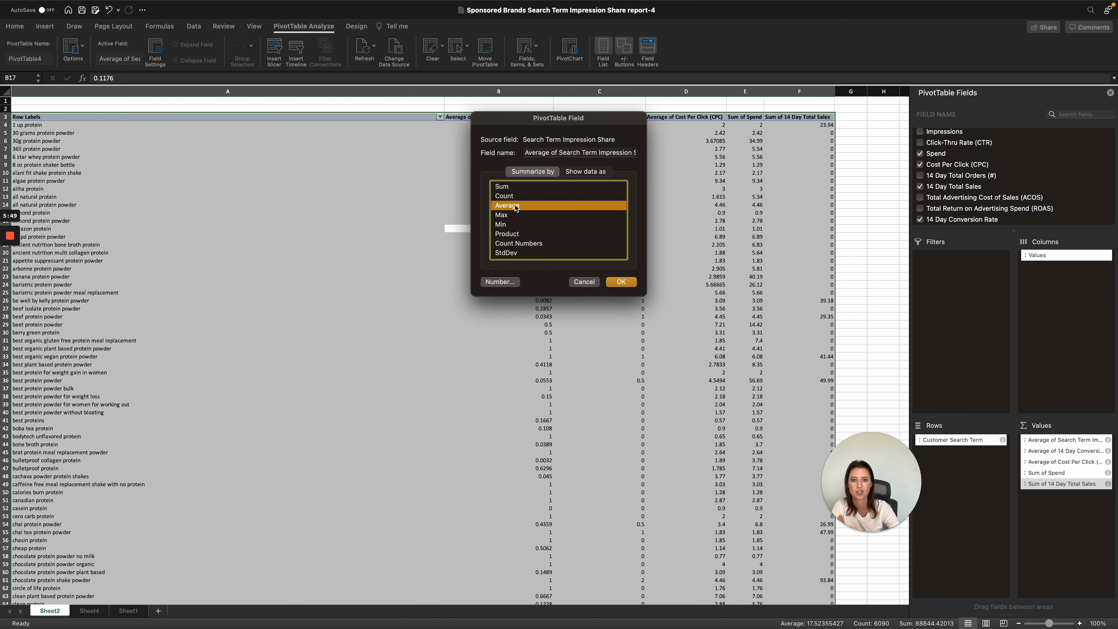
{"action": "left_click", "coordinate": [620, 282]}
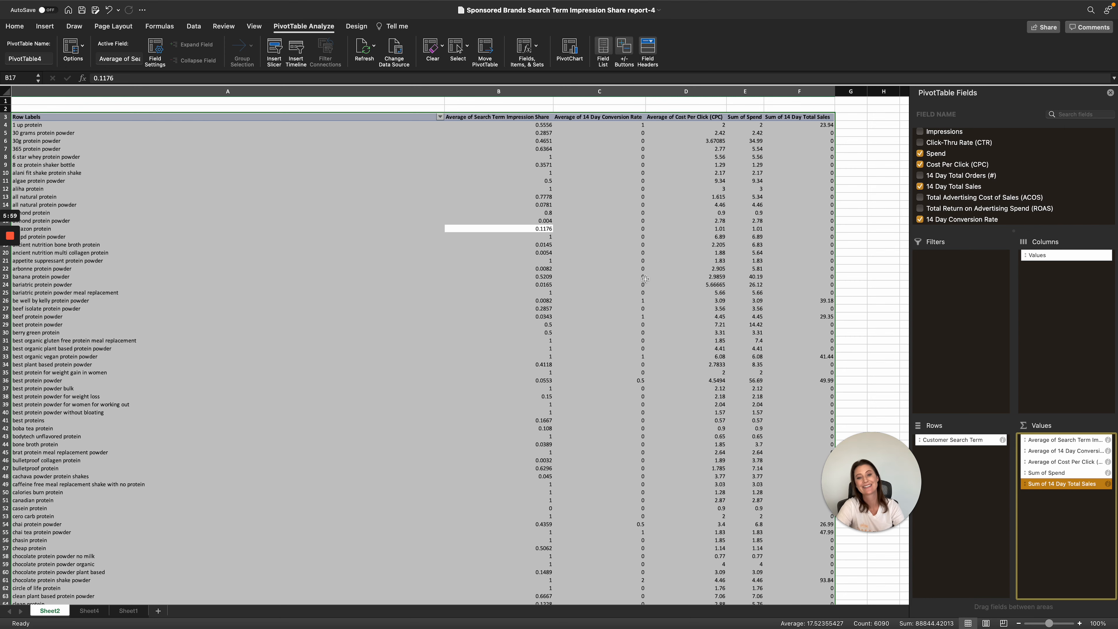
- Switch to the Search Term Impression Share Google Sheet and look over the search term metrics on the Data sheet
{"action": "key", "text": "ctrl+Right"}
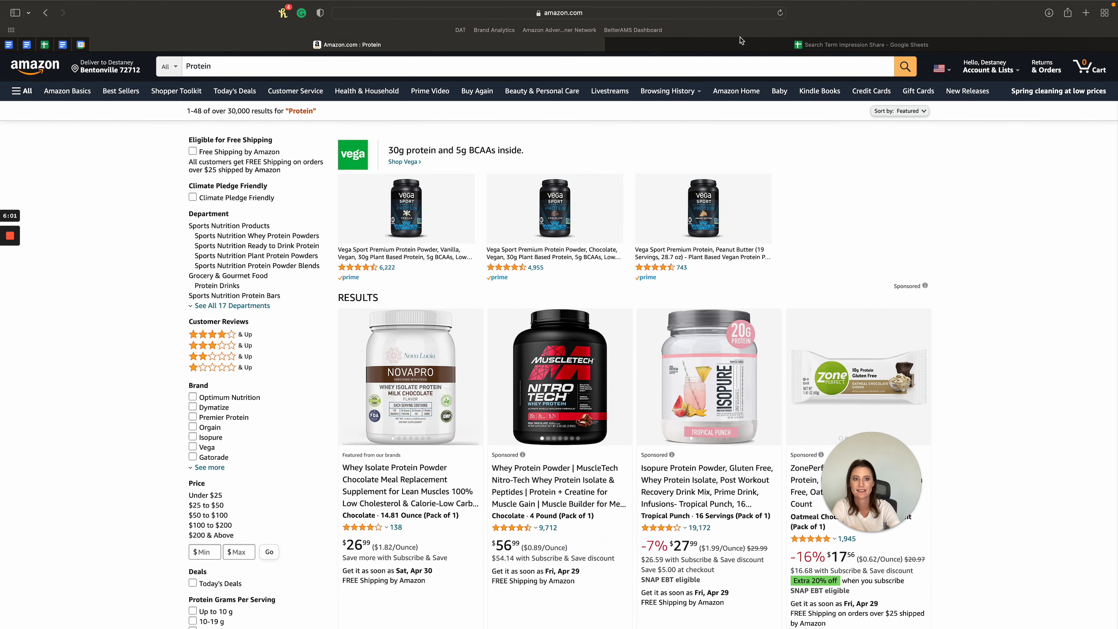
{"action": "left_click", "coordinate": [743, 43]}
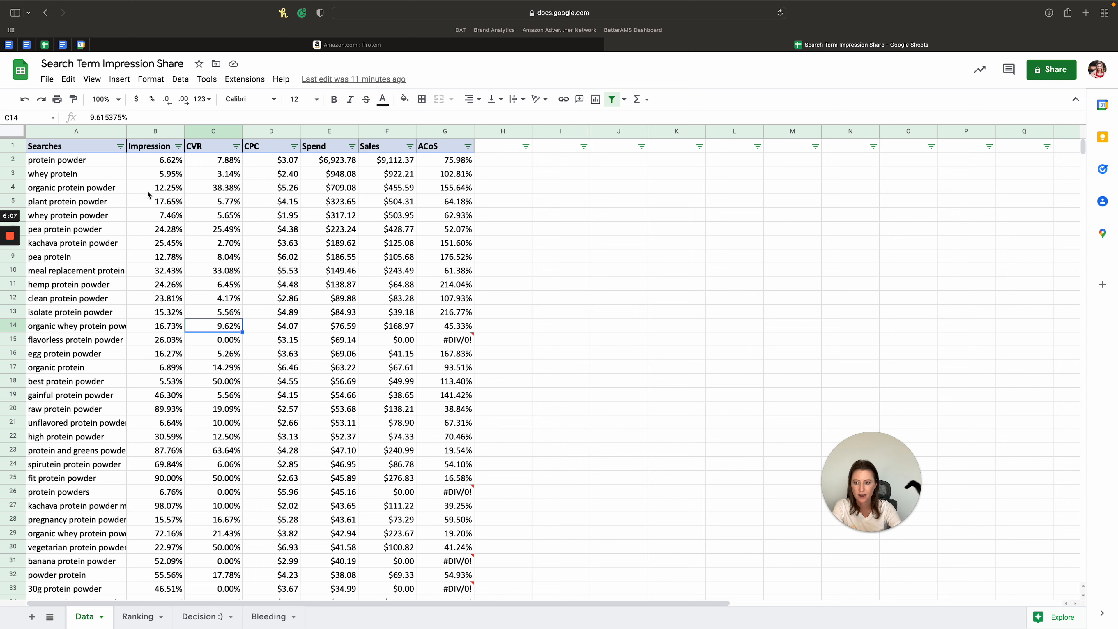
{"action": "left_click_drag", "start_coordinate": [101, 163], "coordinate": [449, 568]}
{"action": "left_click", "coordinate": [298, 309]}
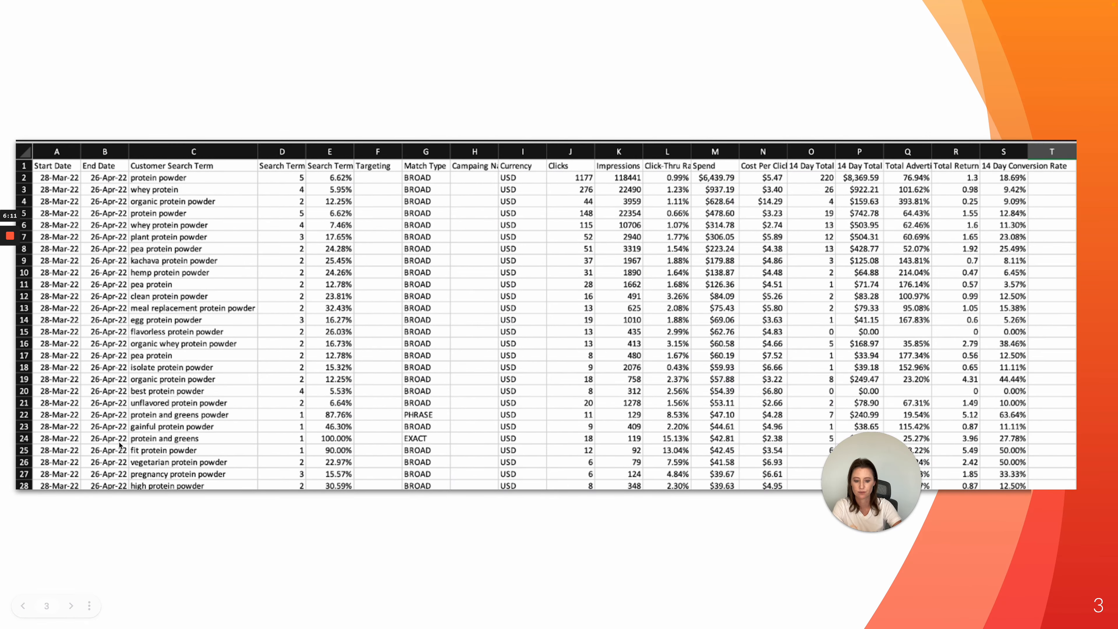
- Advance the presentation from slide 3 past the Pivot Table slide to the "Filters I like to see" slide
{"action": "left_click", "coordinate": [71, 607]}
{"action": "left_click", "coordinate": [70, 606]}
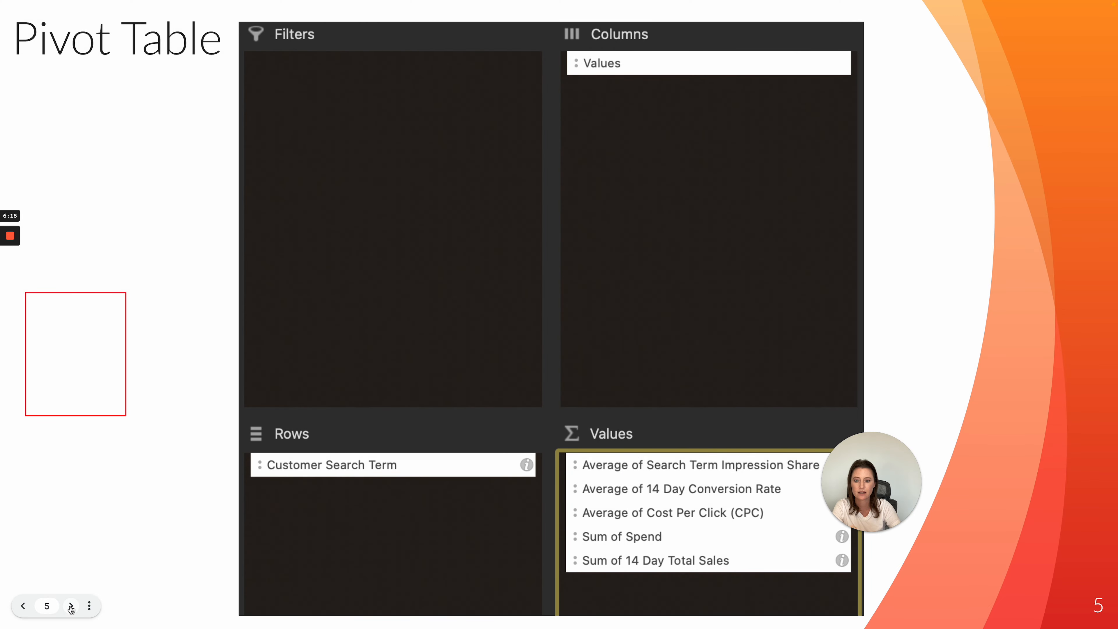
{"action": "left_click", "coordinate": [70, 606]}
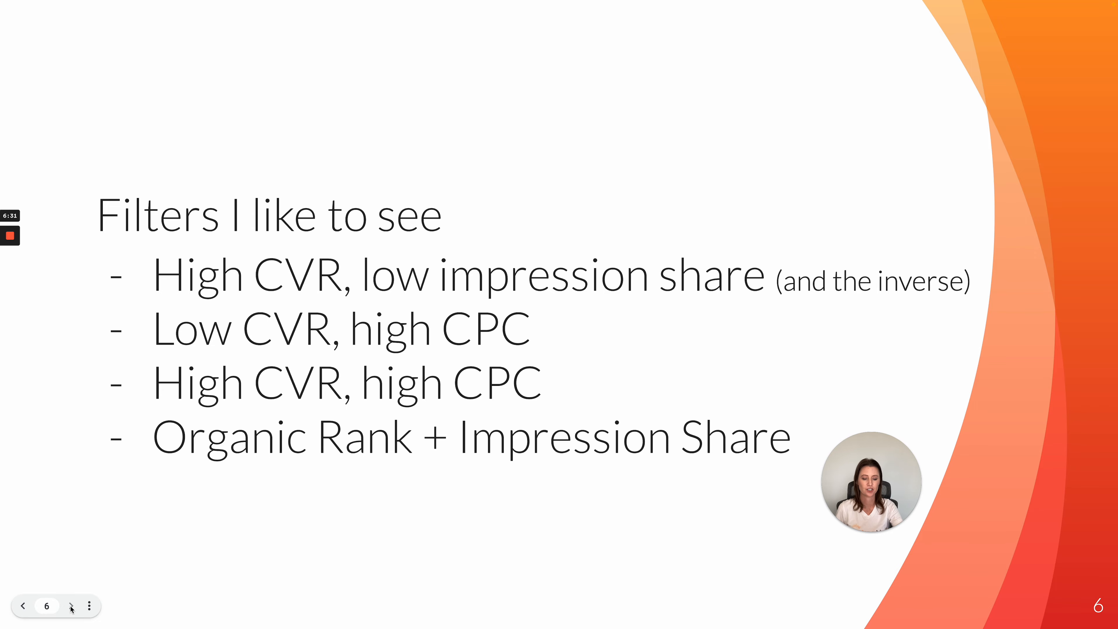
- Return to the Google Sheet and examine the CPC values in D3:D26 and the Spend column's sort and filter options
{"action": "key", "text": "ctrl+Right"}
{"action": "key", "text": "ctrl+Right"}
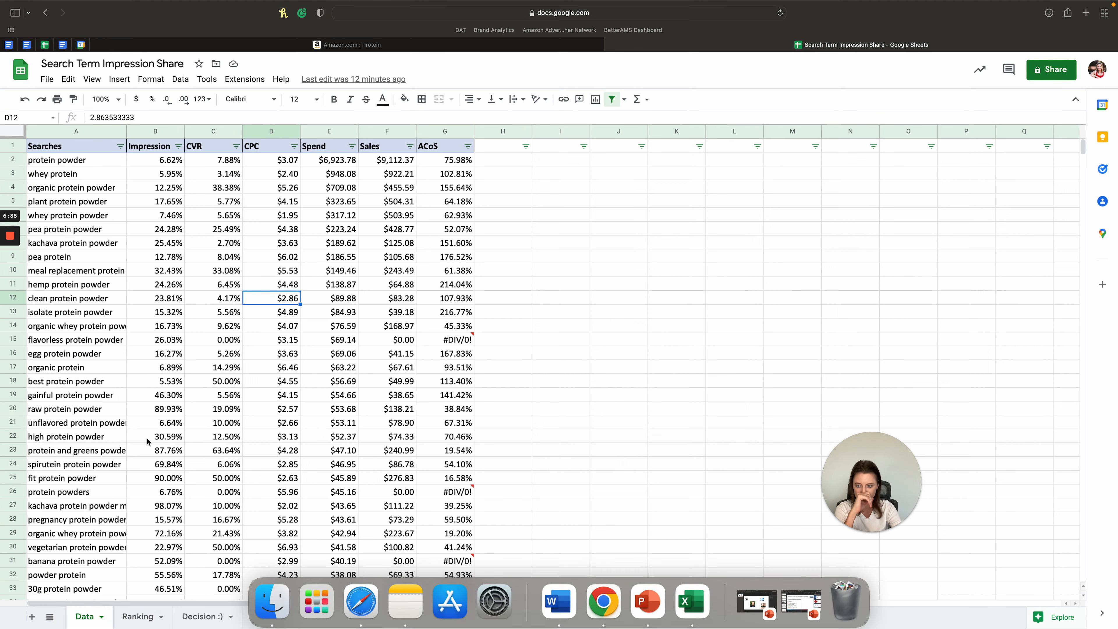
{"action": "left_click_drag", "start_coordinate": [264, 175], "coordinate": [269, 491]}
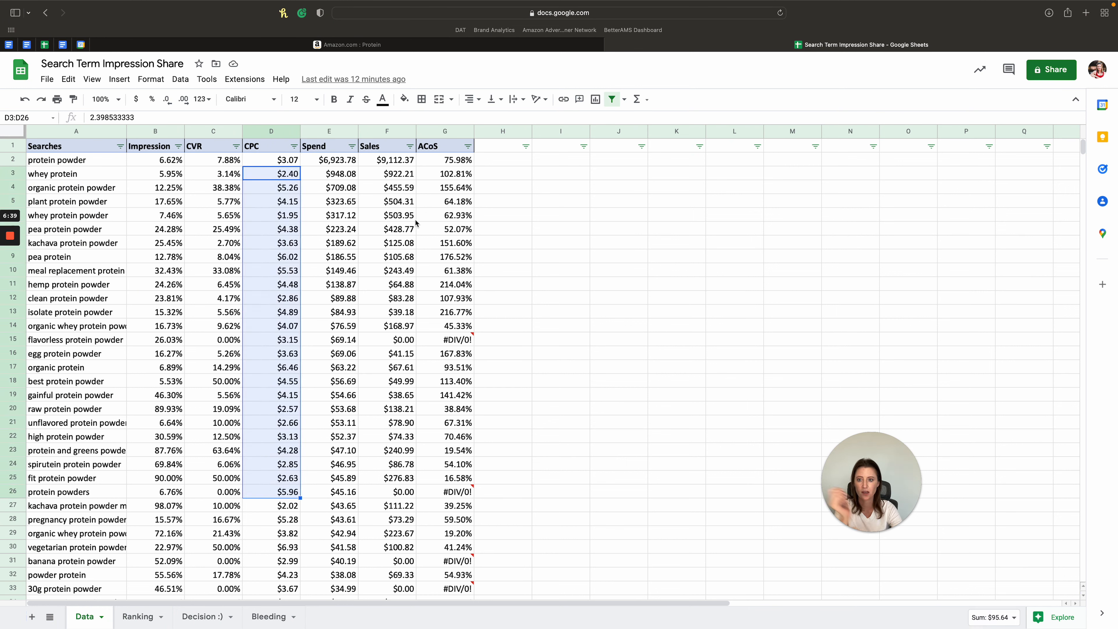
{"action": "left_click", "coordinate": [352, 146]}
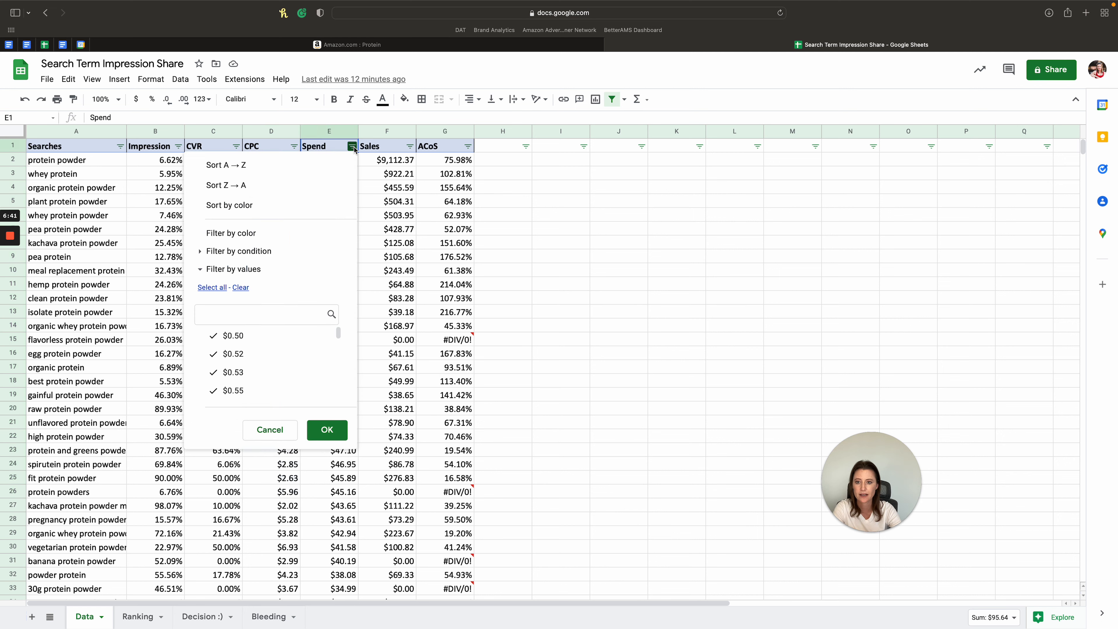
{"action": "left_click", "coordinate": [355, 185]}
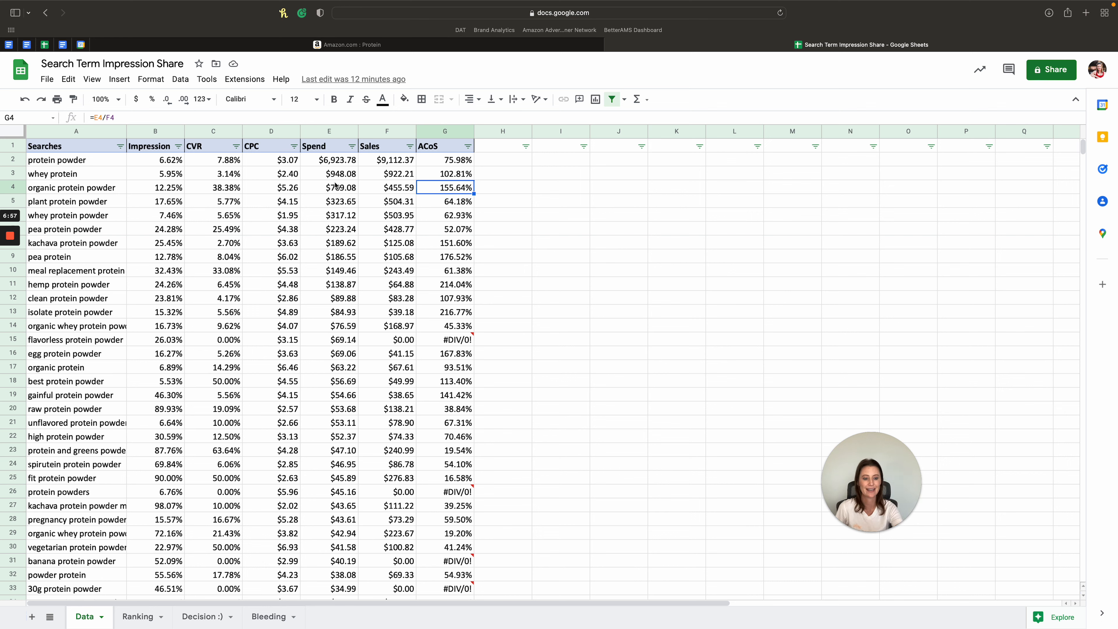
- Look over the conversion rates and spend on the Data sheet, and open the Ranking sheet
{"action": "left_click", "coordinate": [230, 285]}
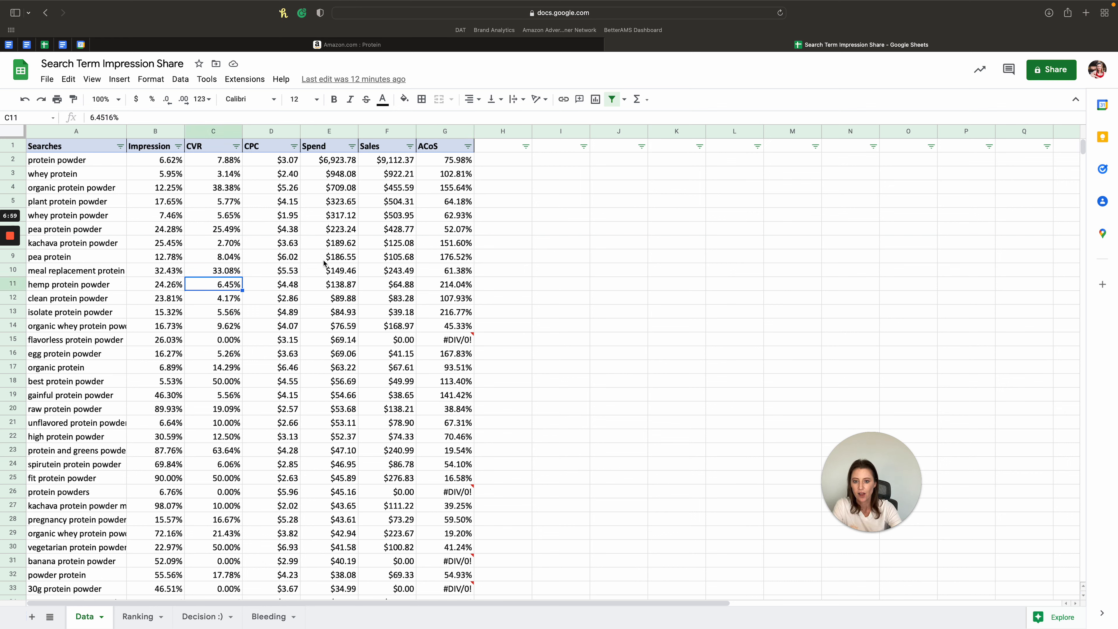
{"action": "scroll", "coordinate": [319, 308], "scroll_direction": "down", "scroll_amount": 5}
{"action": "scroll", "coordinate": [316, 342], "scroll_direction": "up", "scroll_amount": 5}
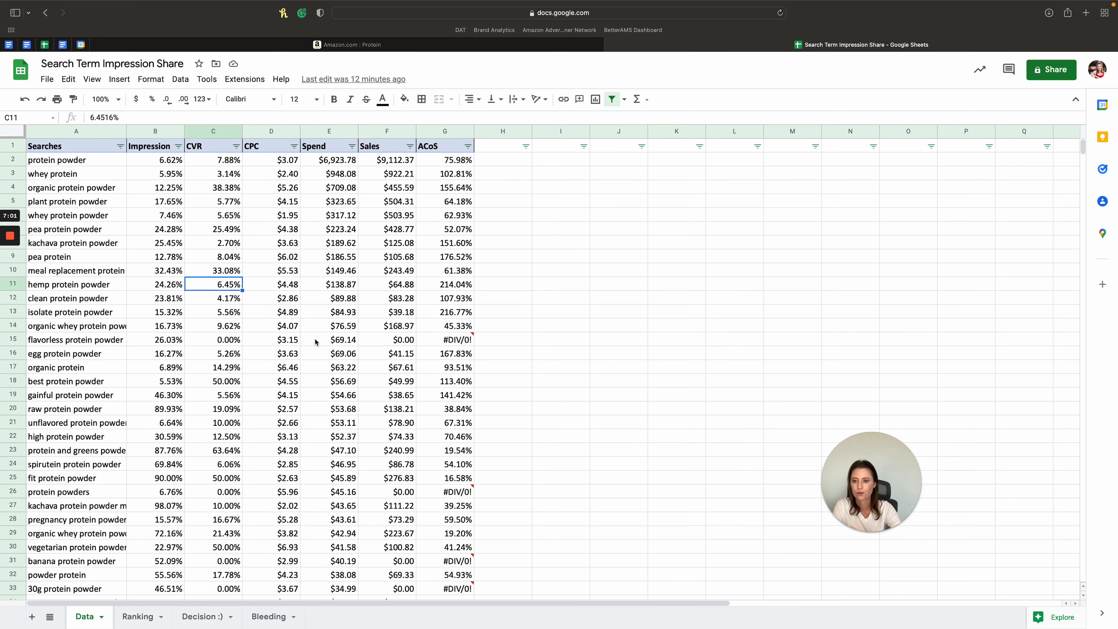
{"action": "left_click", "coordinate": [137, 616]}
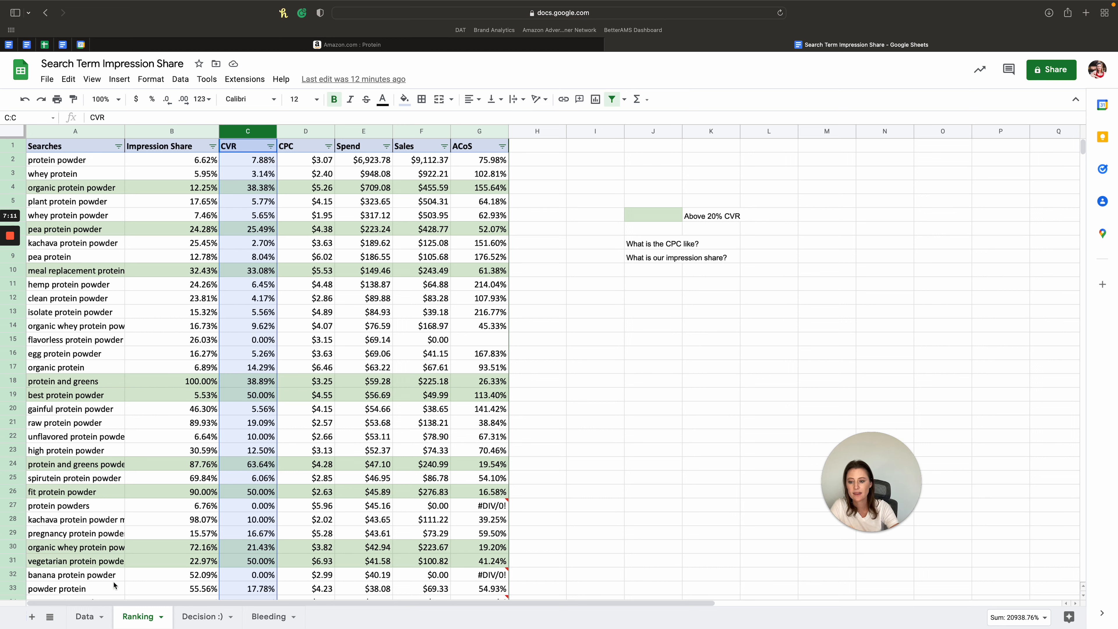
- Return to the Data sheet and compare conversion rates across search terms such as protein powder, unflavored protein powder and fit protein powder
{"action": "left_click", "coordinate": [87, 616]}
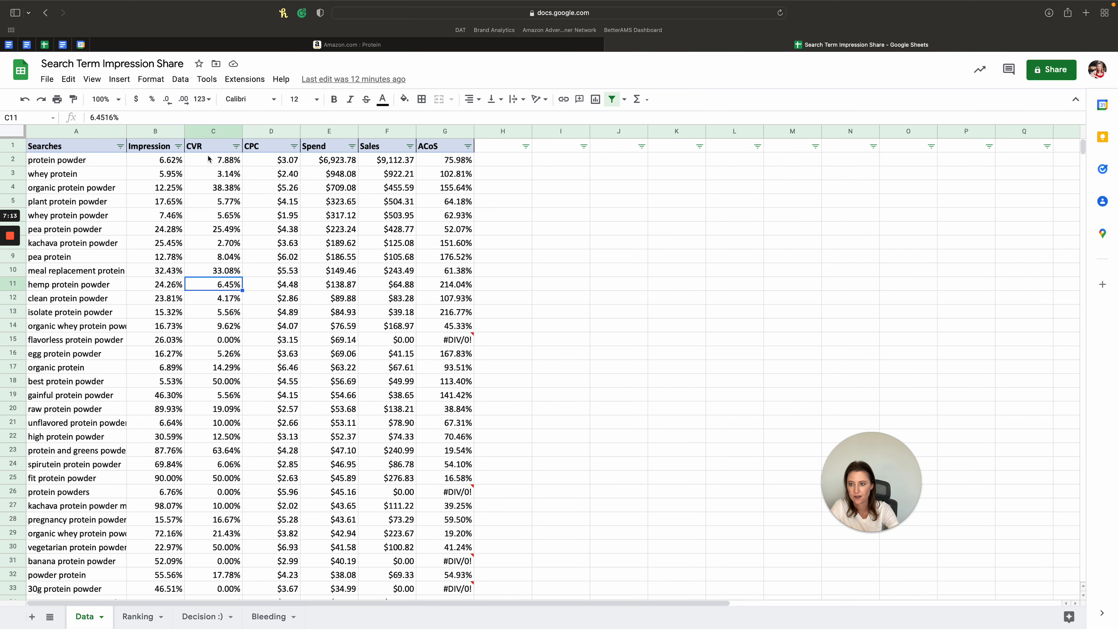
{"action": "left_click", "coordinate": [93, 160]}
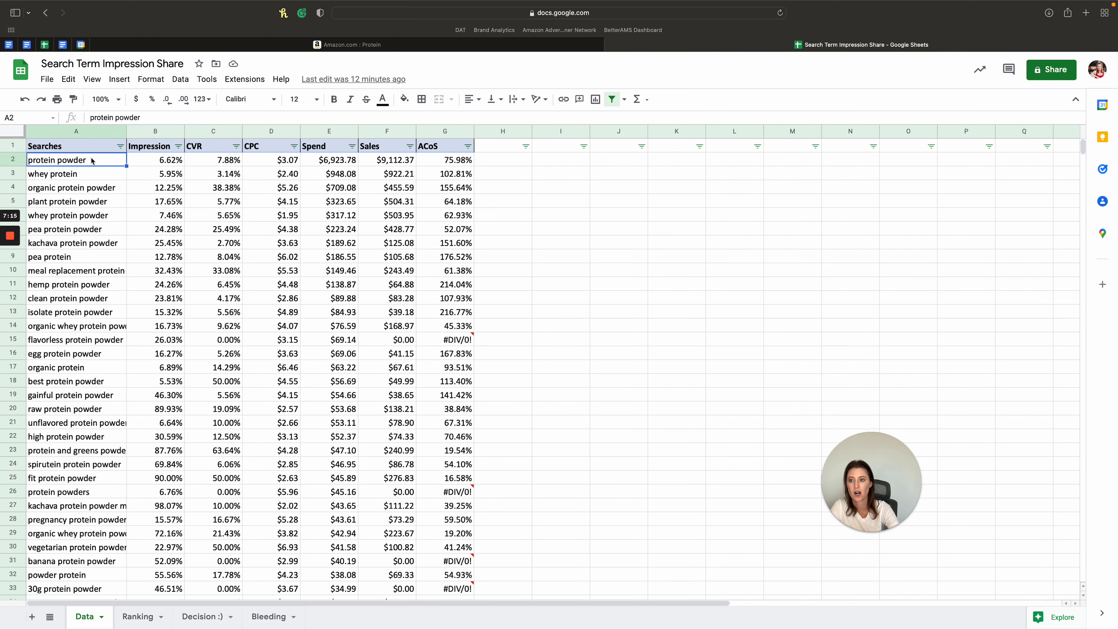
{"action": "left_click", "coordinate": [241, 165]}
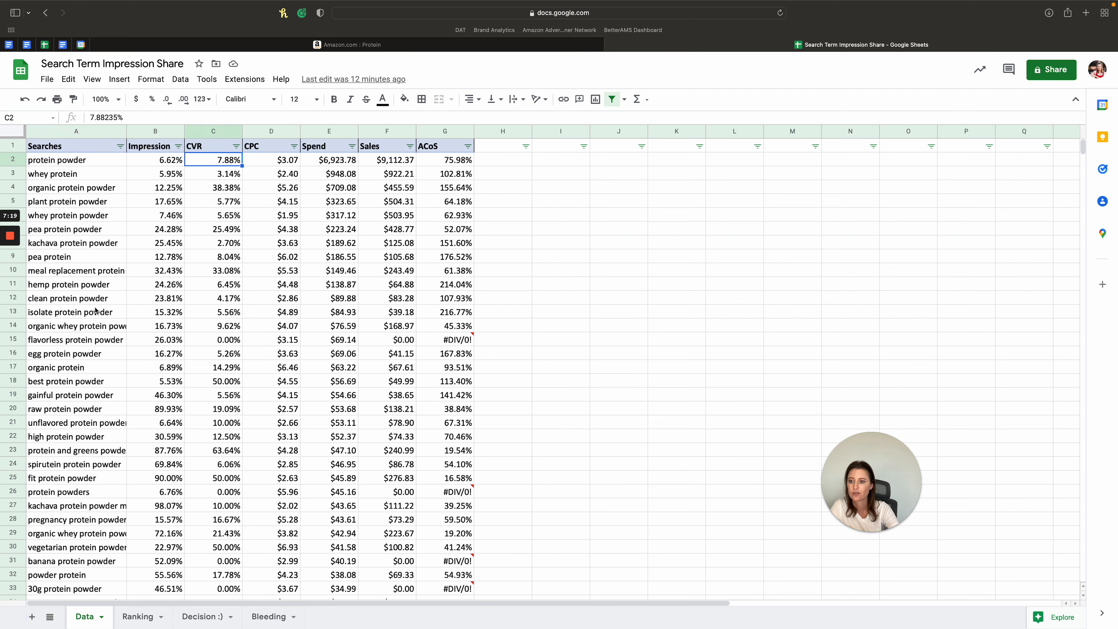
{"action": "left_click", "coordinate": [94, 427]}
{"action": "left_click", "coordinate": [216, 426]}
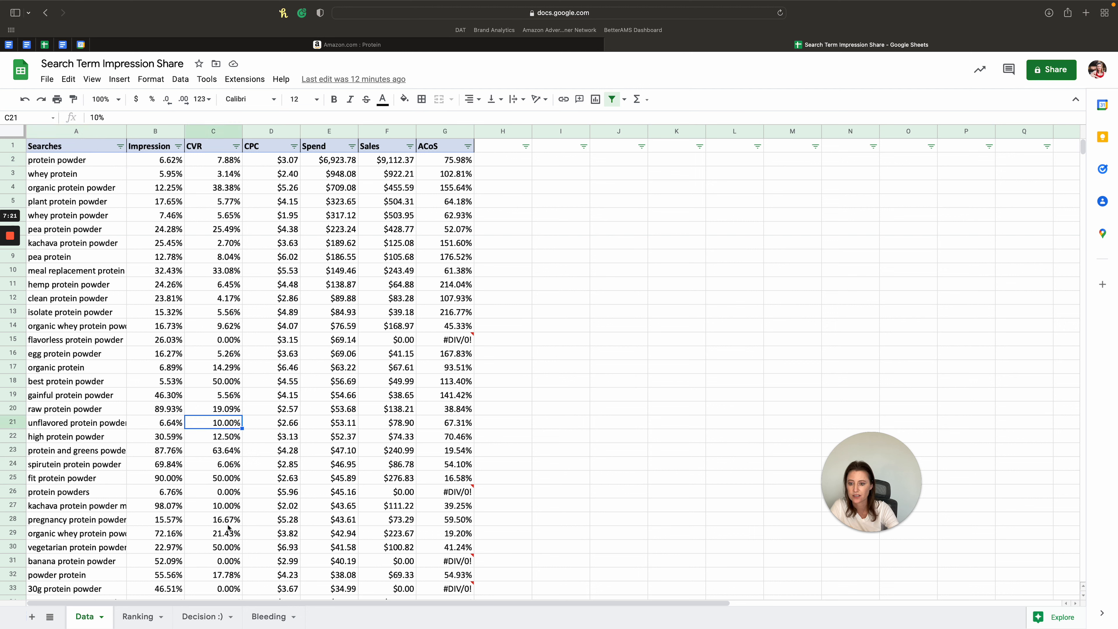
{"action": "left_click", "coordinate": [228, 480]}
{"action": "left_click", "coordinate": [214, 339]}
{"action": "left_click", "coordinate": [84, 479]}
{"action": "left_click", "coordinate": [211, 478]}
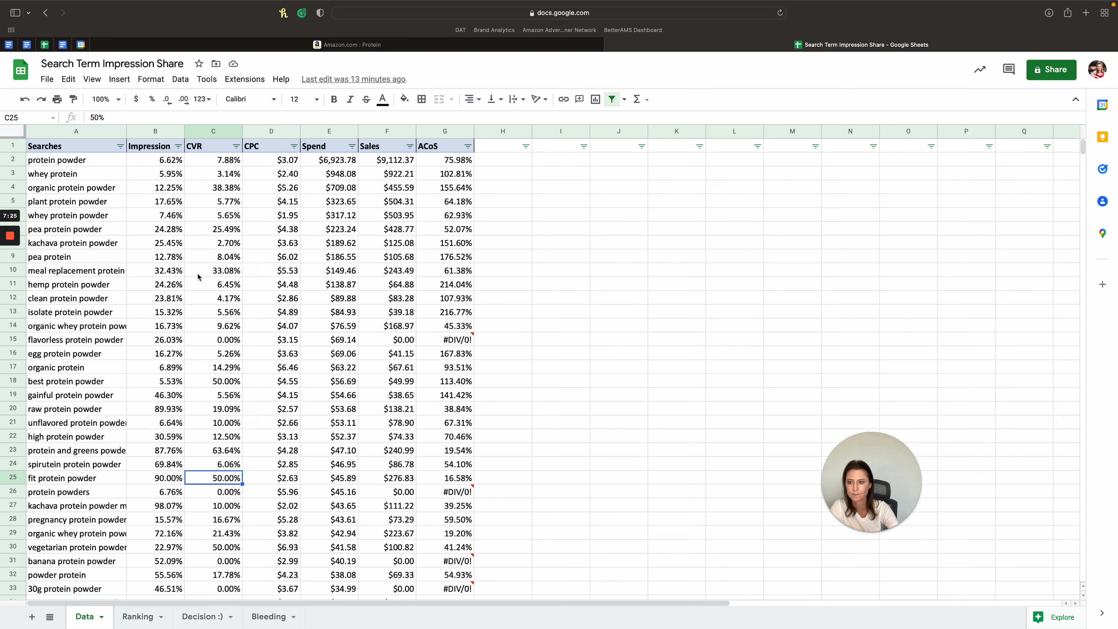
{"action": "left_click_drag", "start_coordinate": [200, 188], "coordinate": [247, 442]}
{"action": "left_click", "coordinate": [198, 436]}
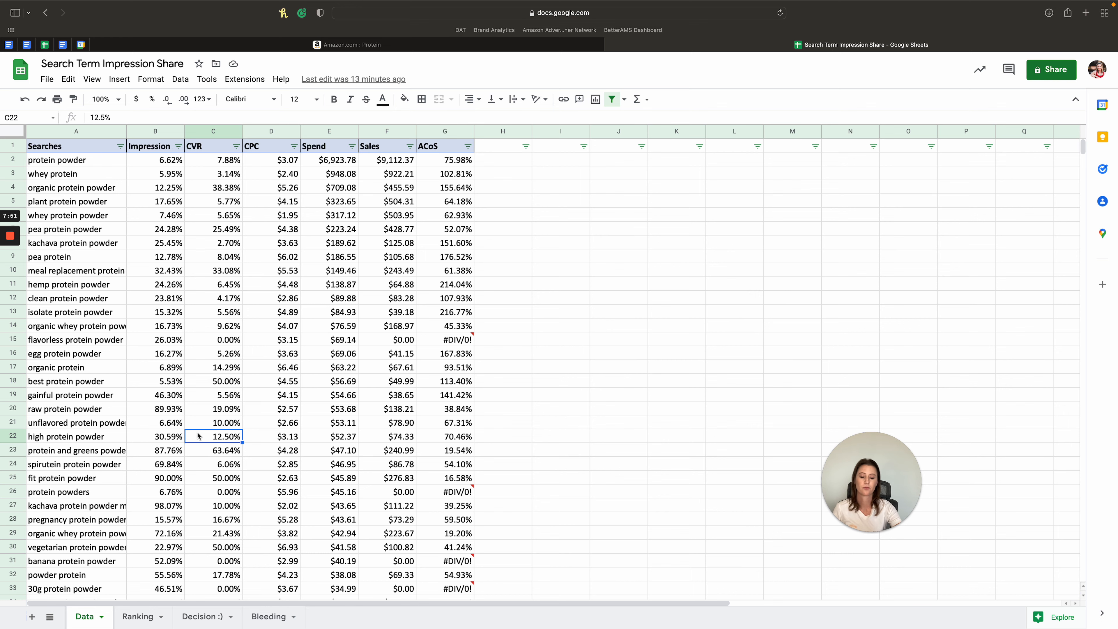
- Open the Ranking sheet and review the "Above 20% CVR" colour legend in J6:L6
{"action": "left_click", "coordinate": [138, 616]}
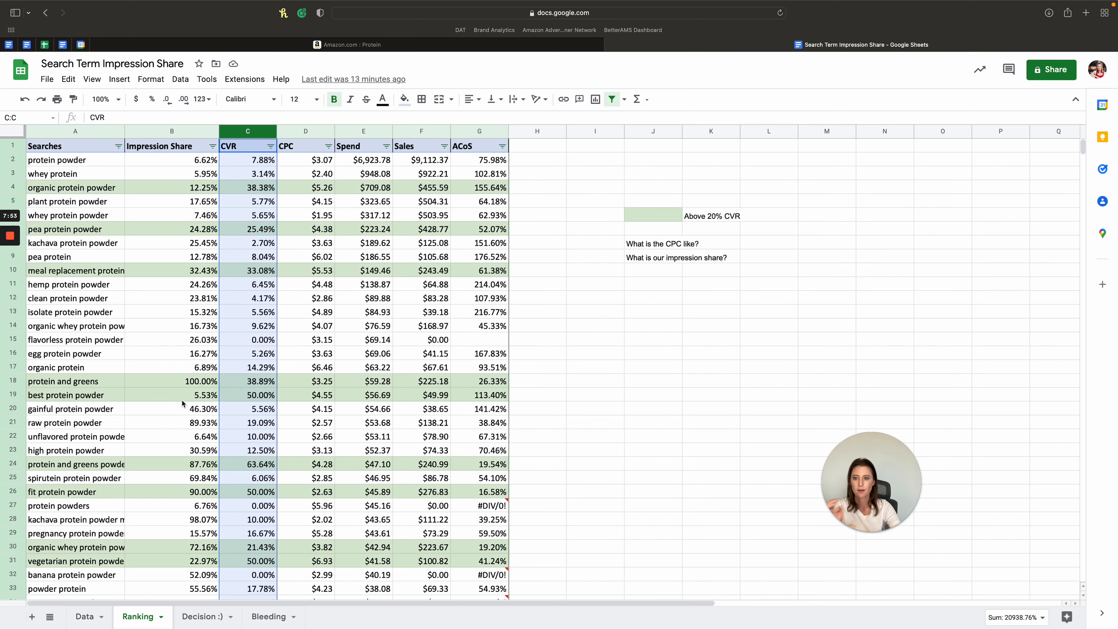
{"action": "left_click", "coordinate": [328, 313]}
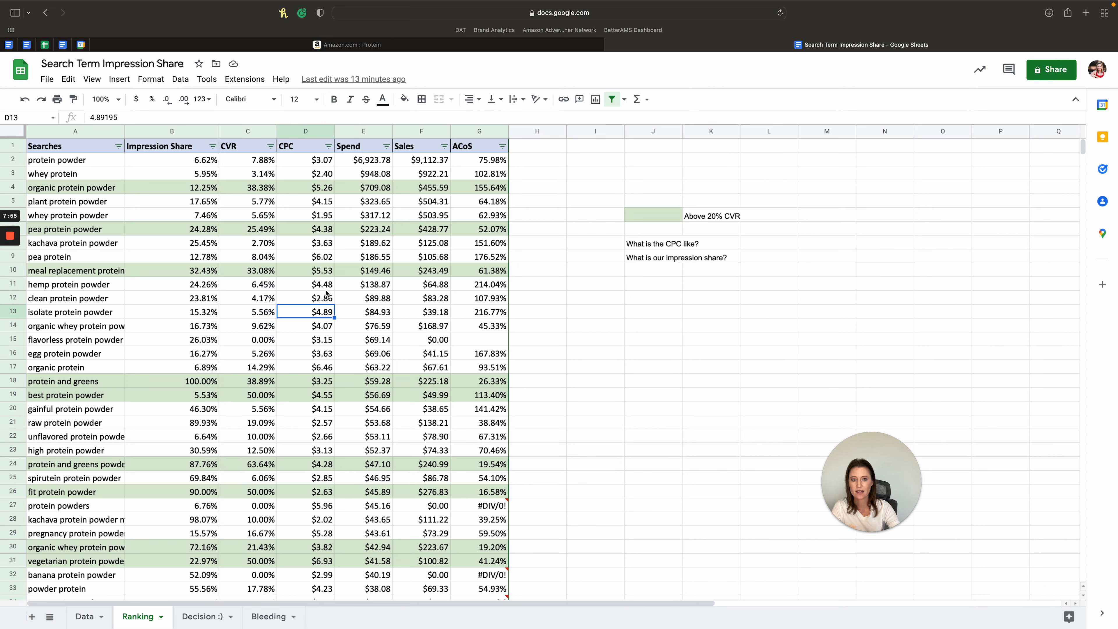
{"action": "left_click_drag", "start_coordinate": [650, 214], "coordinate": [788, 214]}
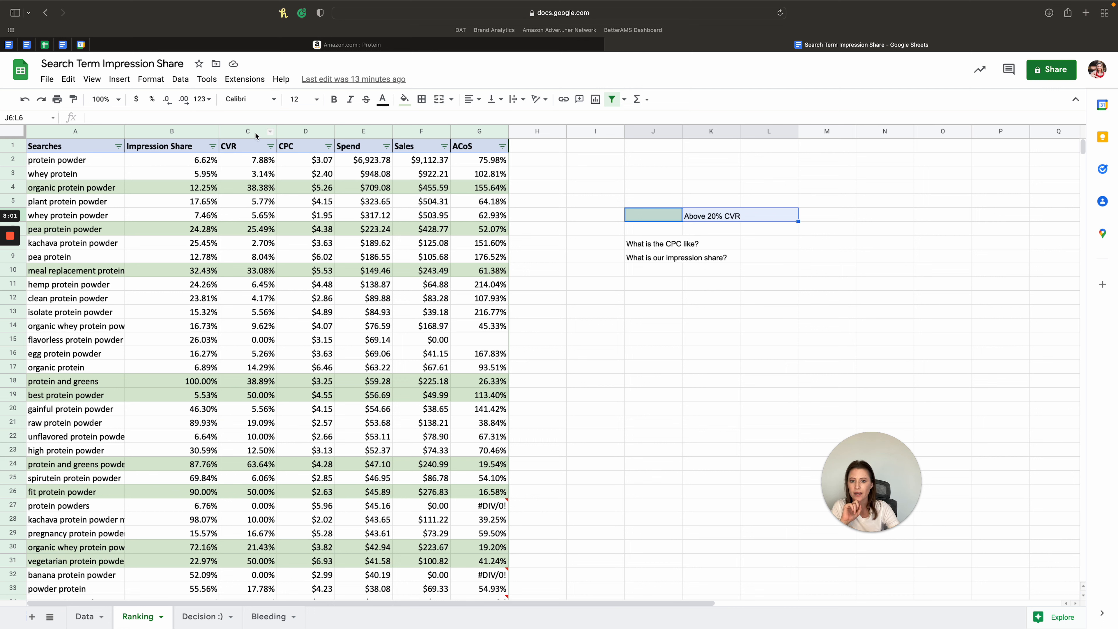
- Examine the organic protein powder row on the Ranking sheet, weighing its conversion rate against its impression share, CPC and ACoS
{"action": "left_click_drag", "start_coordinate": [44, 188], "coordinate": [462, 192]}
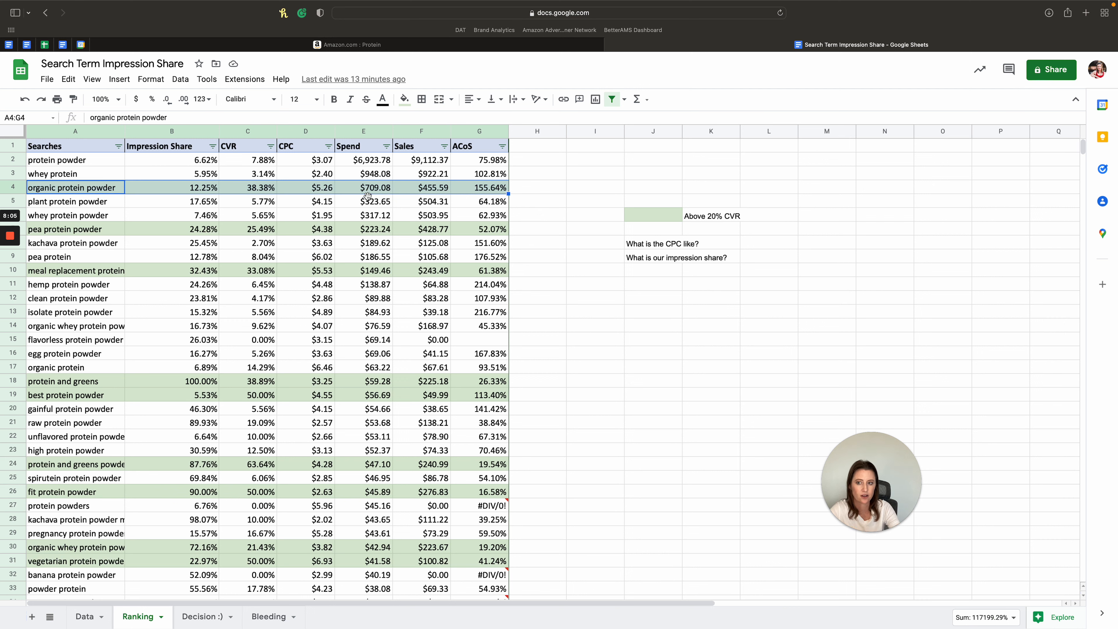
{"action": "left_click", "coordinate": [250, 188]}
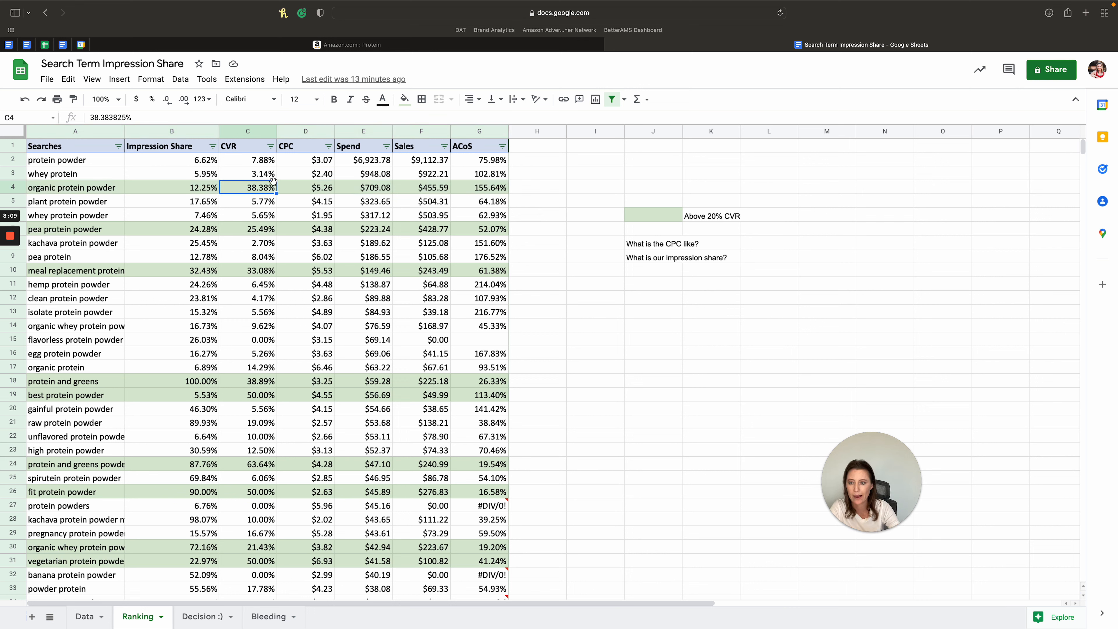
{"action": "key", "text": "Left"}
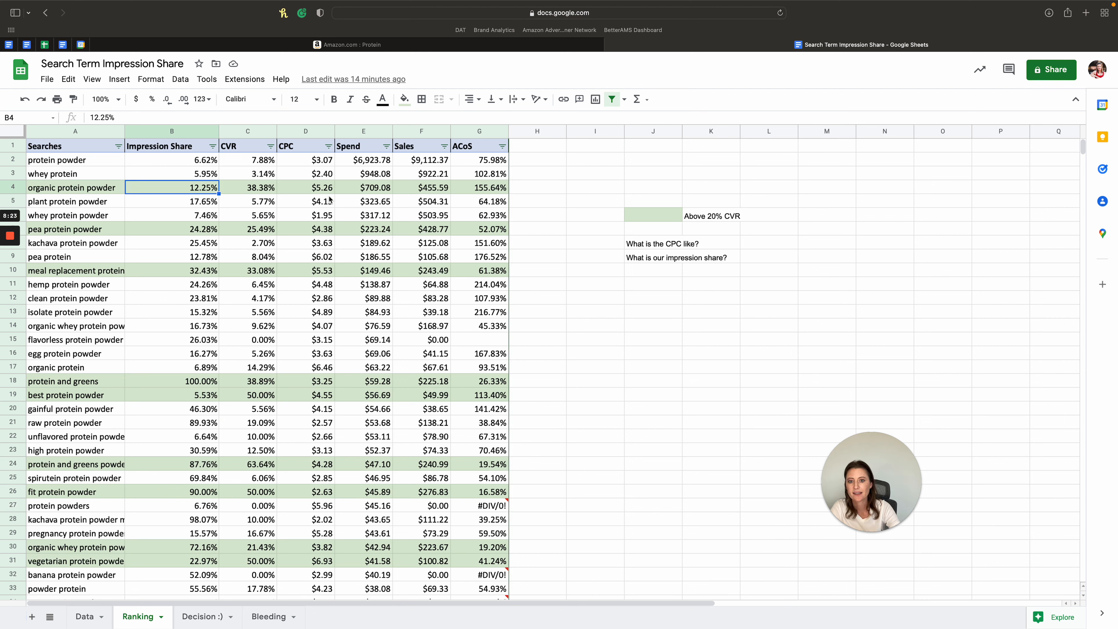
{"action": "left_click", "coordinate": [310, 193]}
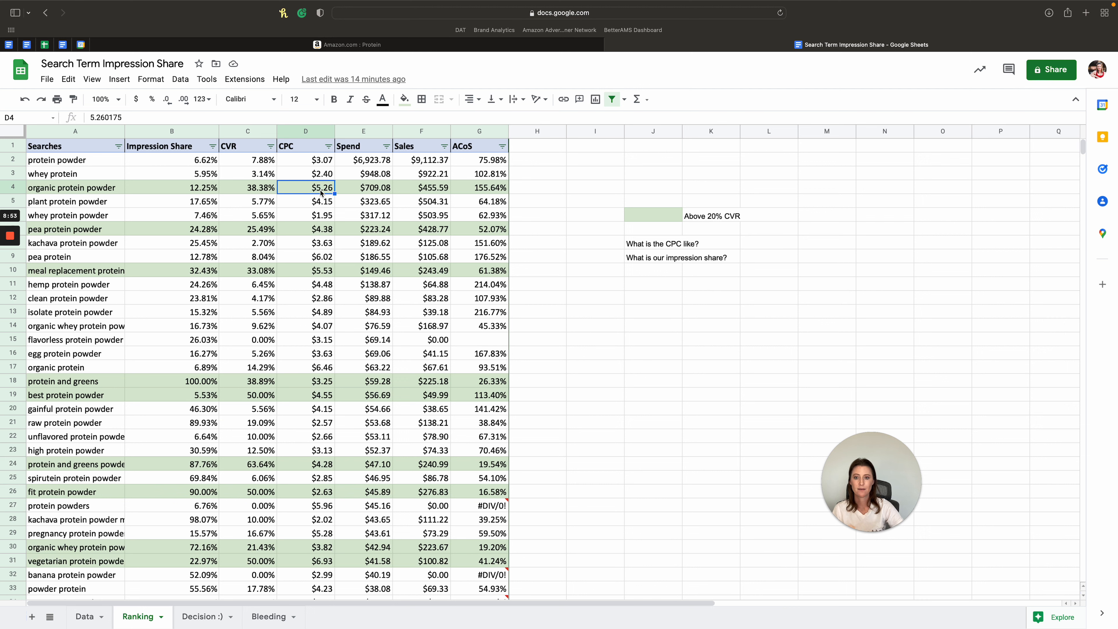
{"action": "left_click", "coordinate": [485, 193]}
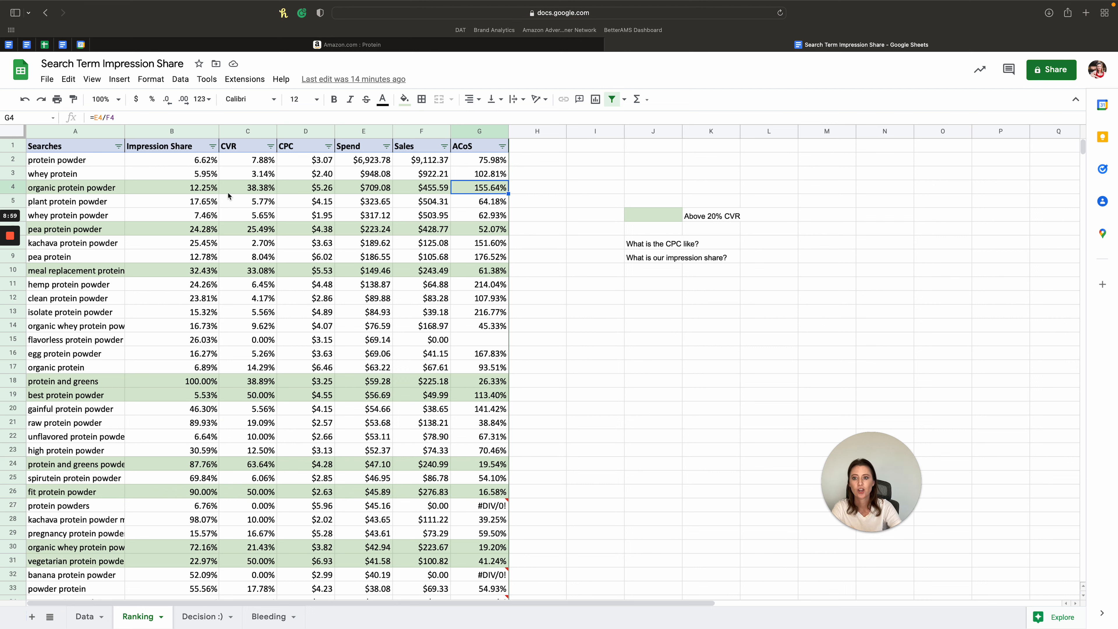
{"action": "left_click", "coordinate": [237, 193]}
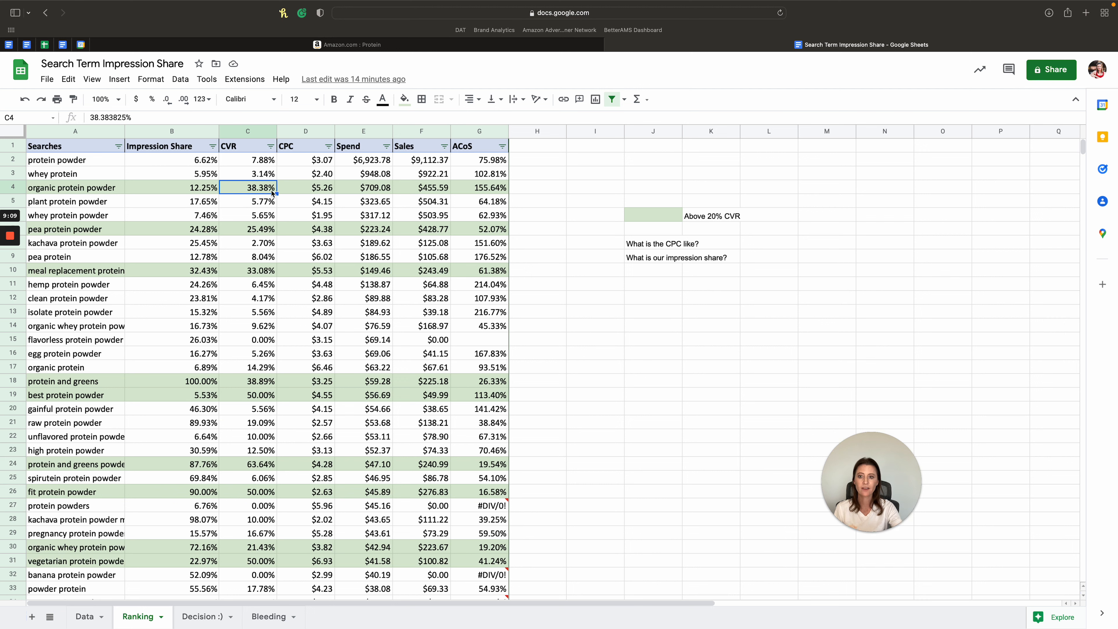
{"action": "left_click", "coordinate": [319, 190]}
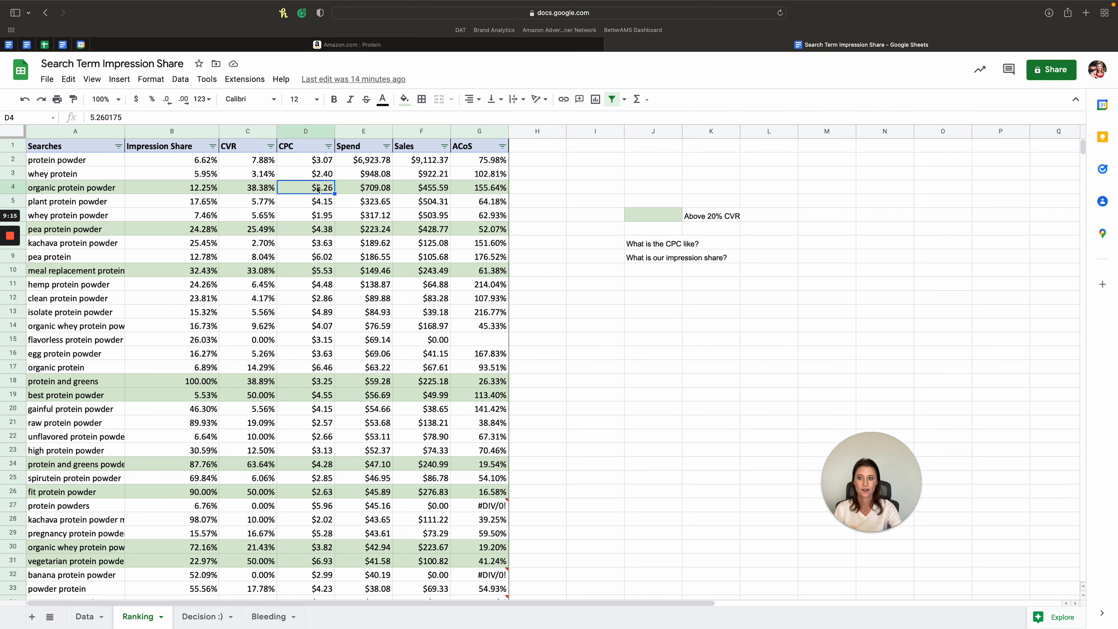
{"action": "left_click", "coordinate": [210, 194]}
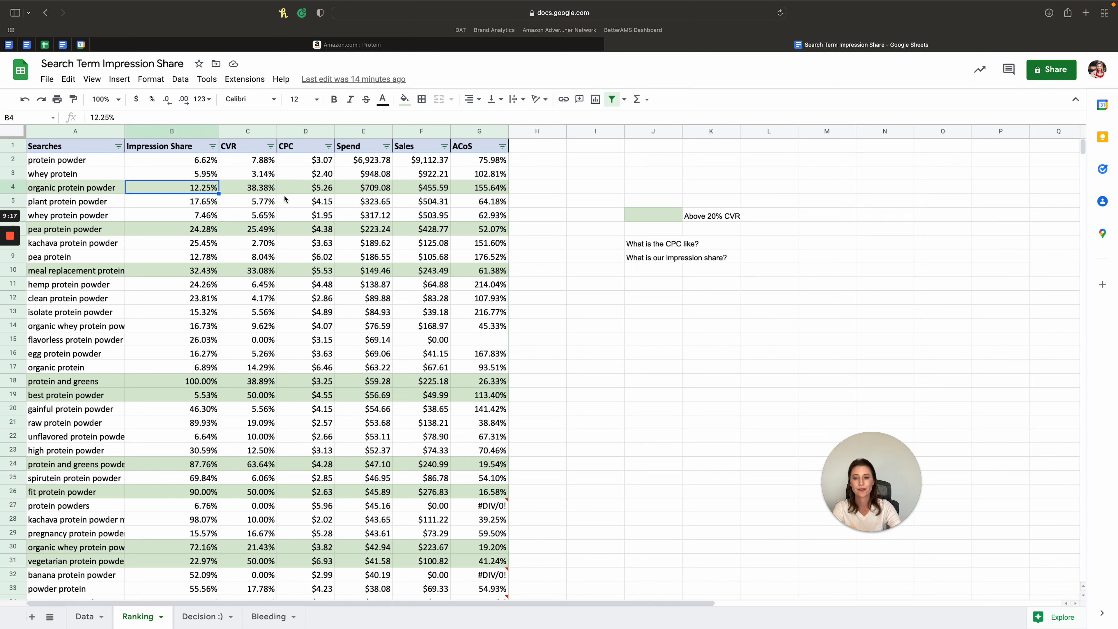
{"action": "left_click_drag", "start_coordinate": [484, 187], "coordinate": [185, 188]}
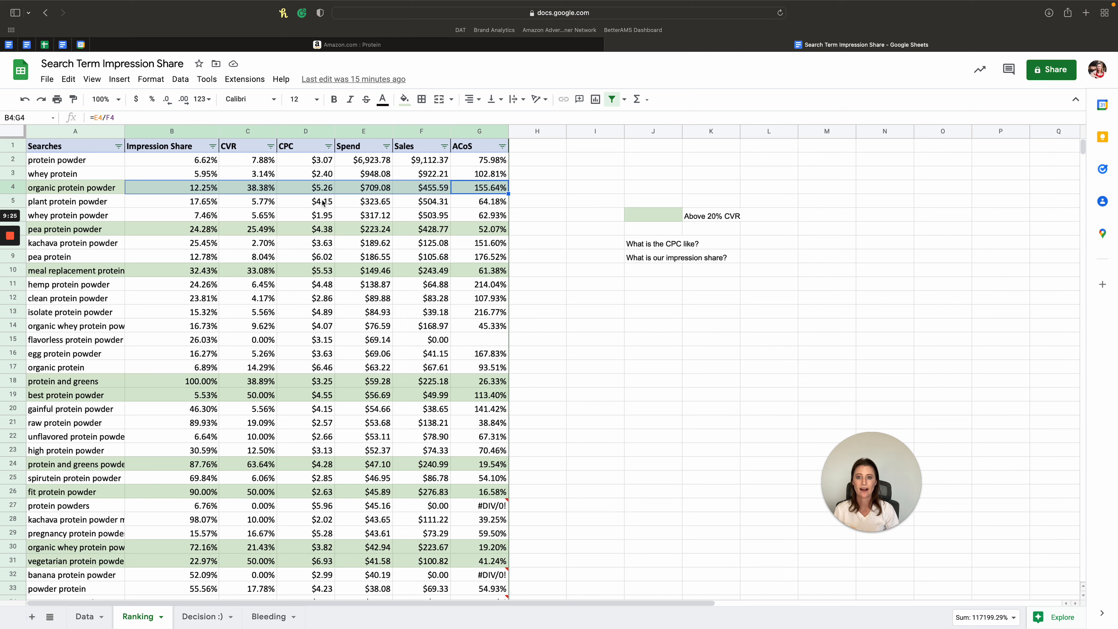
{"action": "left_click", "coordinate": [120, 188]}
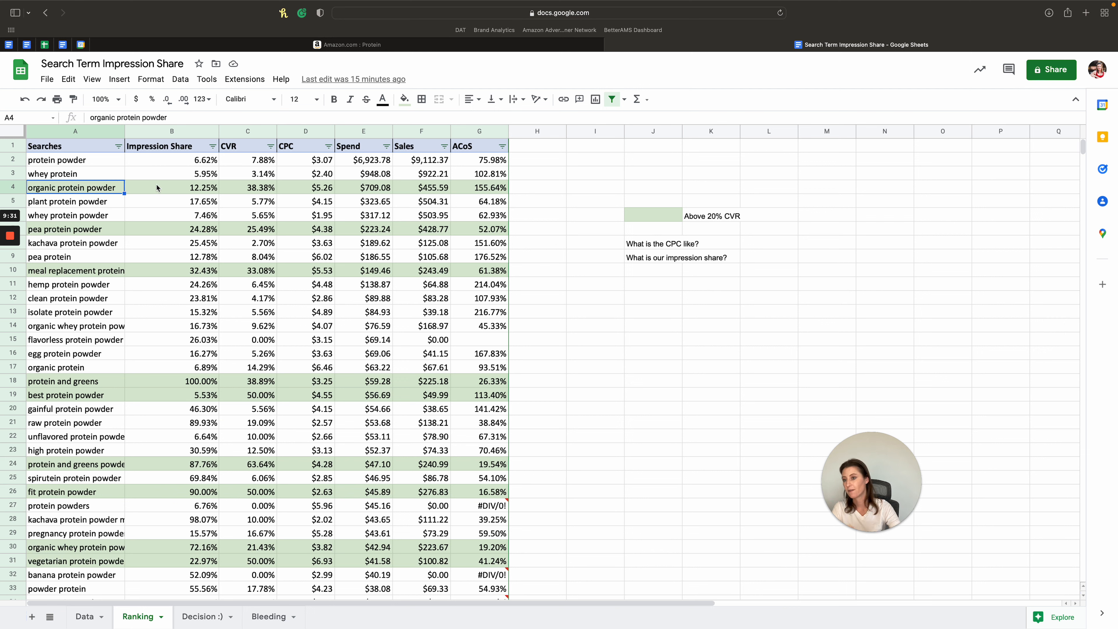
{"action": "left_click_drag", "start_coordinate": [266, 188], "coordinate": [174, 183]}
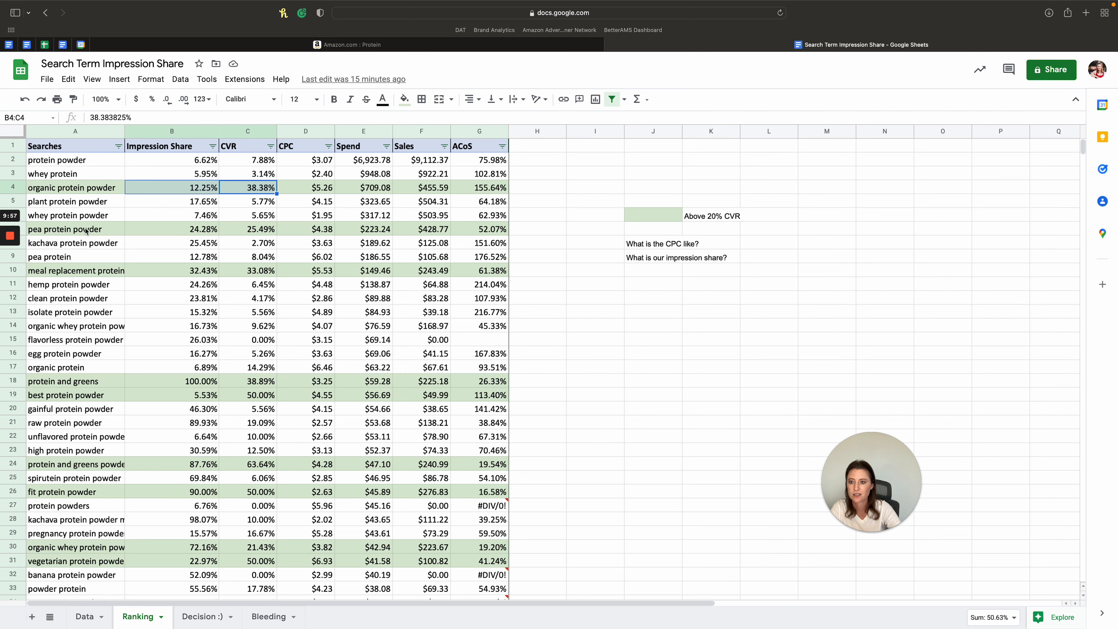
- Examine the pea protein powder row's conversion rate, CPC and impression share, and compare them with the organic protein powder row
{"action": "left_click", "coordinate": [270, 230]}
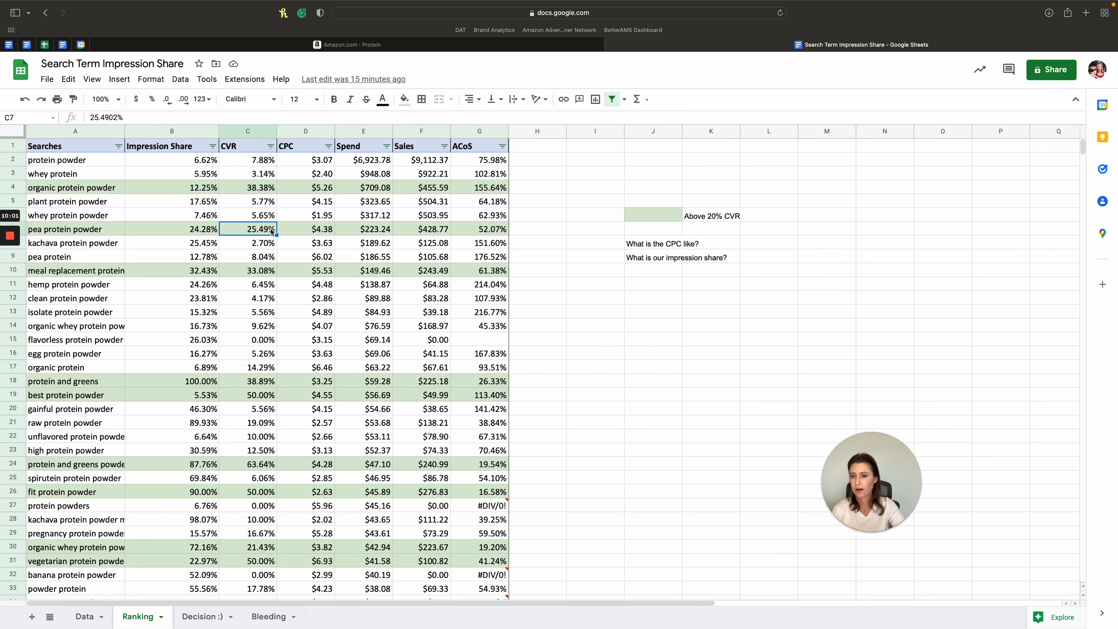
{"action": "left_click", "coordinate": [327, 230]}
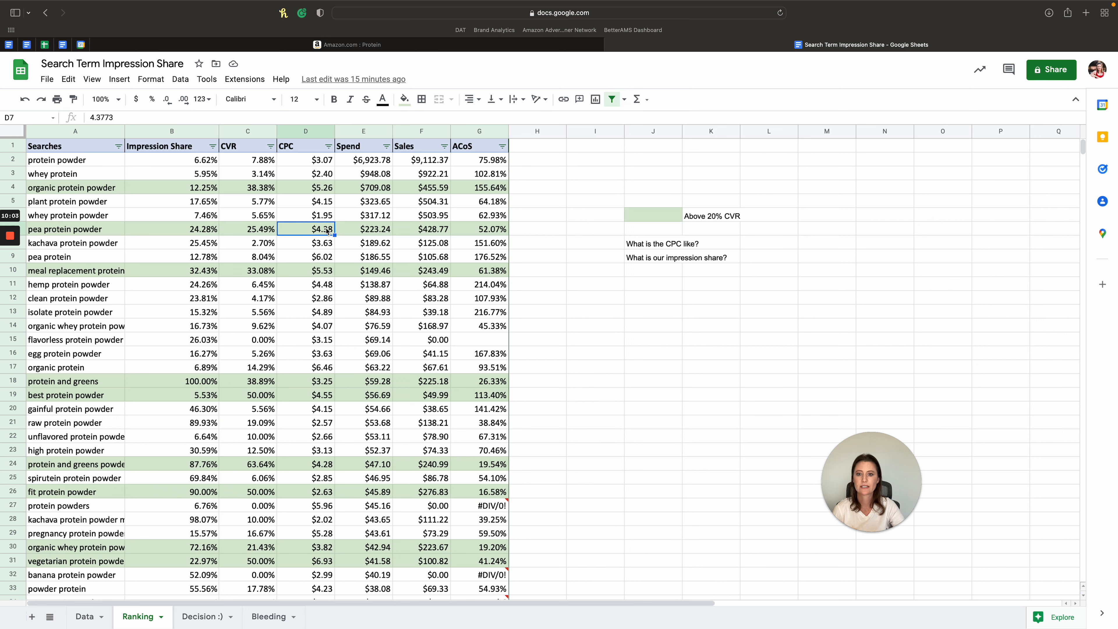
{"action": "left_click_drag", "start_coordinate": [475, 228], "coordinate": [190, 229]}
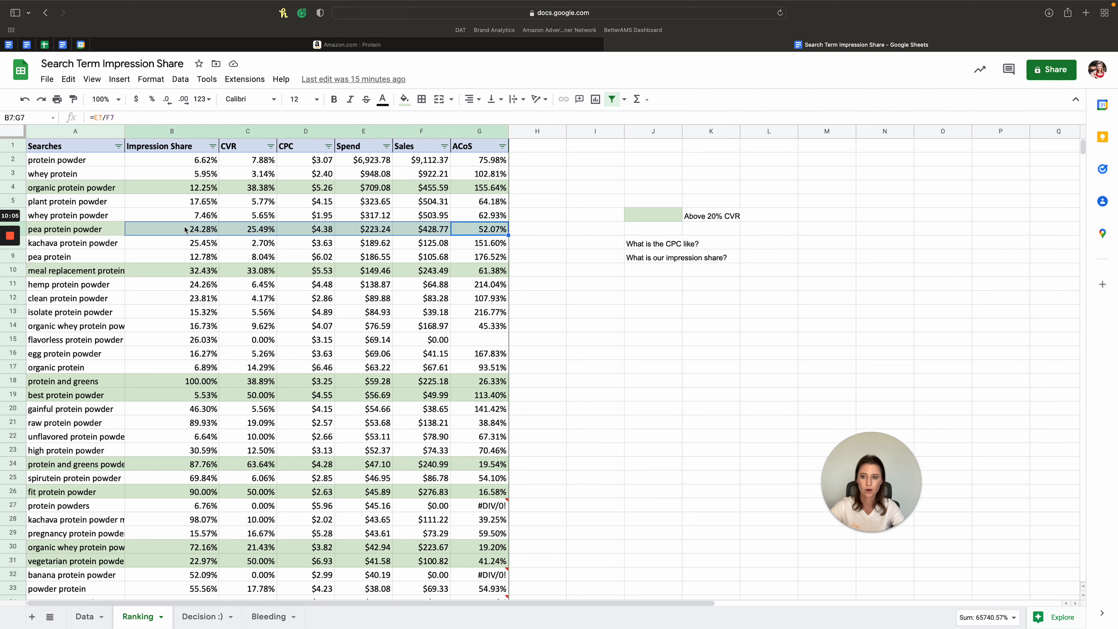
{"action": "left_click", "coordinate": [185, 230]}
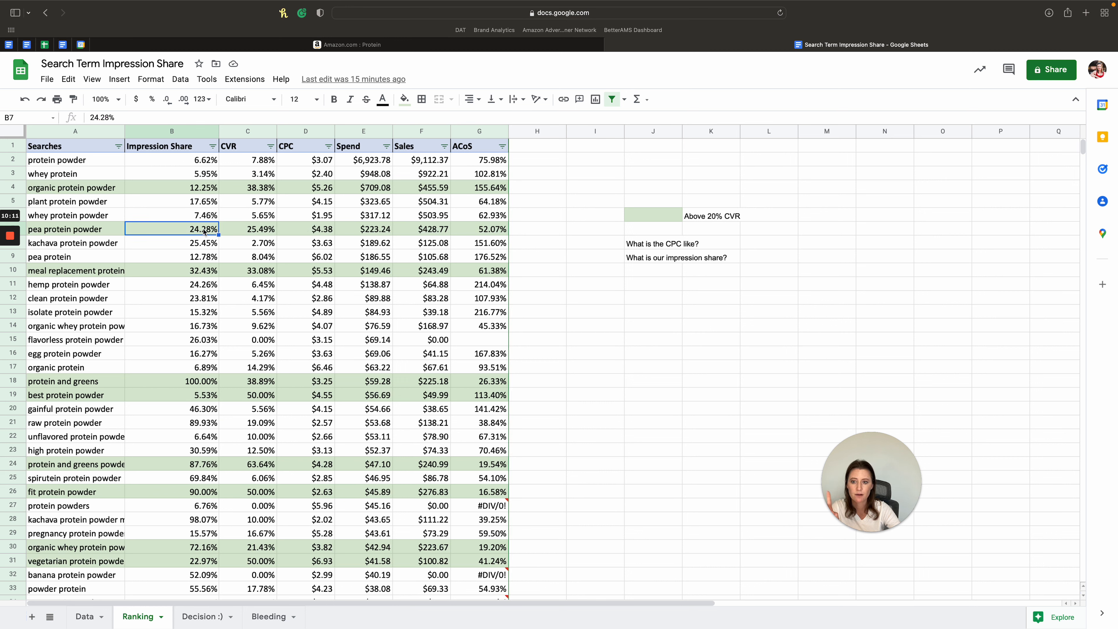
{"action": "left_click", "coordinate": [298, 228]}
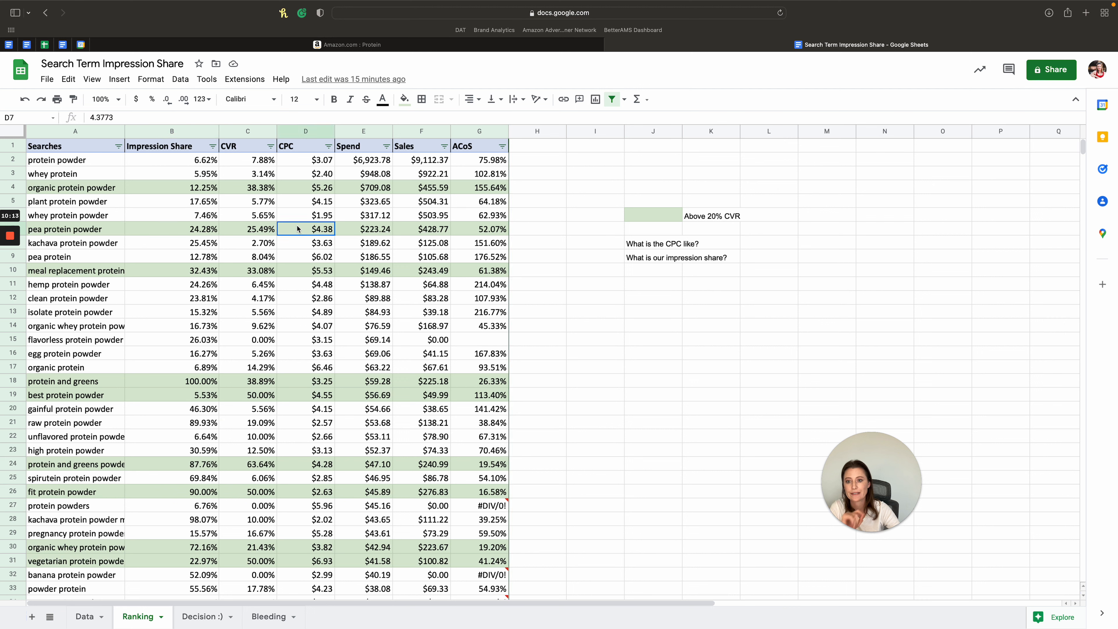
{"action": "left_click_drag", "start_coordinate": [455, 187], "coordinate": [216, 188]}
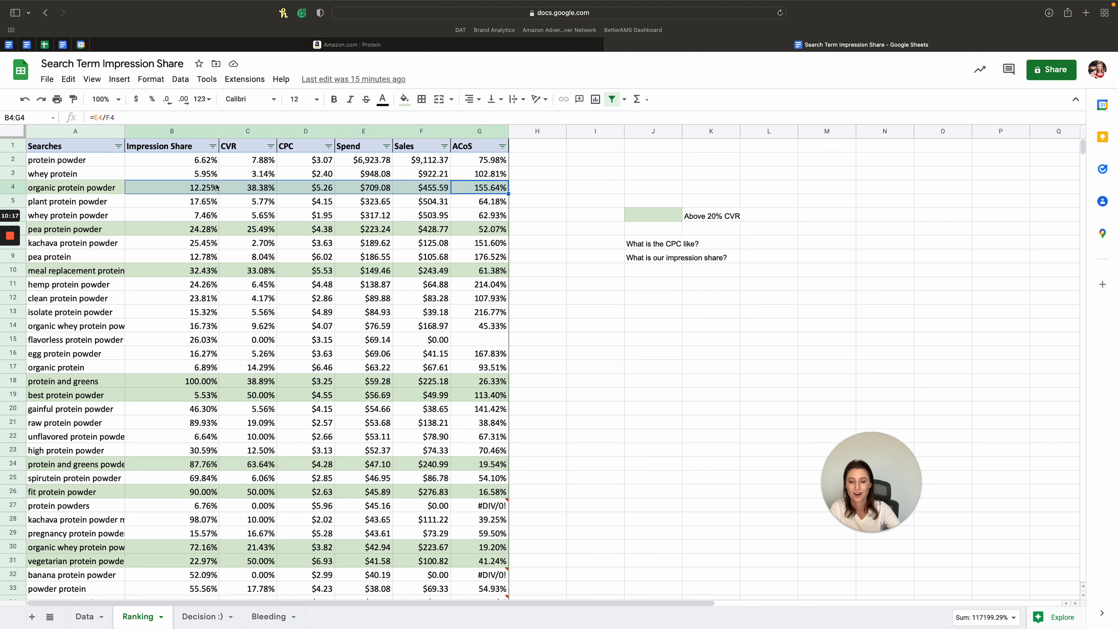
{"action": "left_click", "coordinate": [314, 188]}
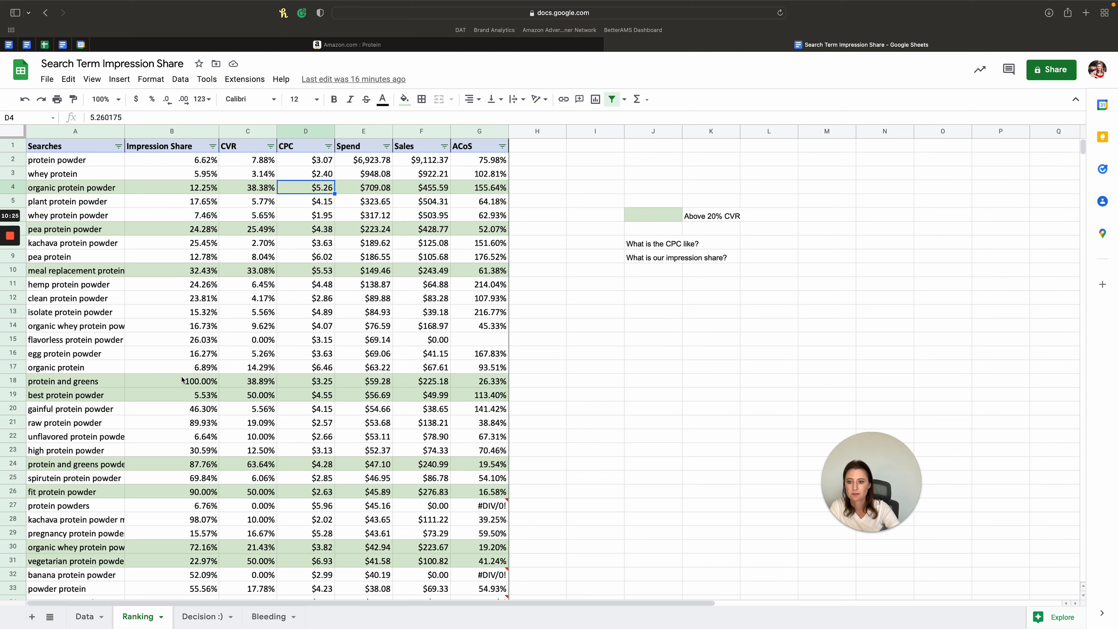
- Examine the protein and greens row, checking its conversion rate, impression share, spend and the metrics in D18:G18
{"action": "left_click_drag", "start_coordinate": [187, 382], "coordinate": [496, 385]}
{"action": "left_click", "coordinate": [261, 372]}
{"action": "left_click", "coordinate": [269, 381]}
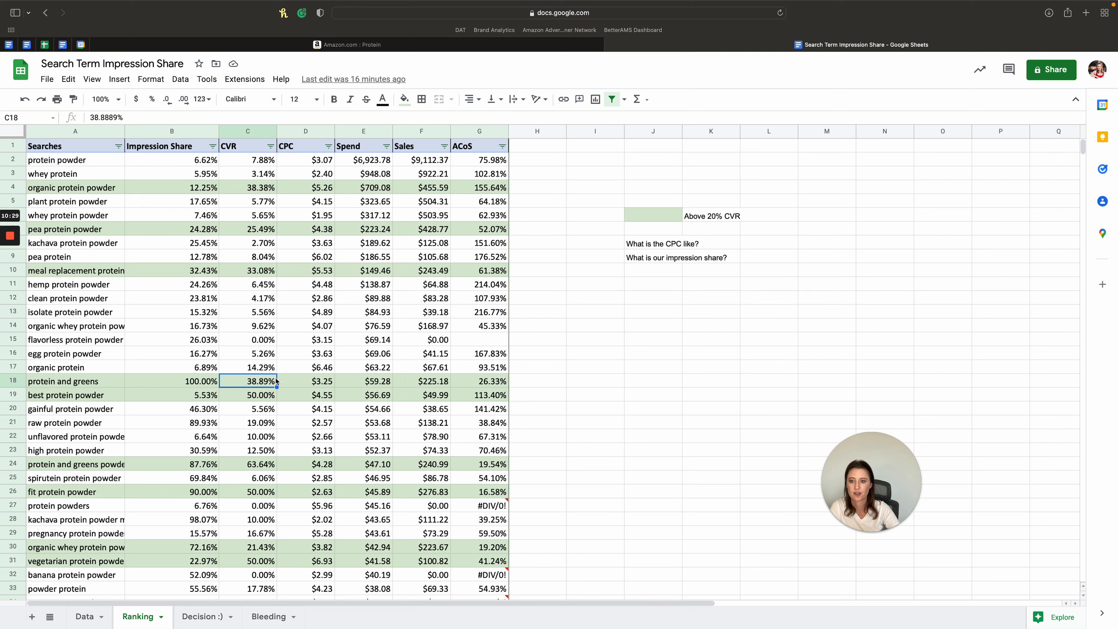
{"action": "key", "text": "Left"}
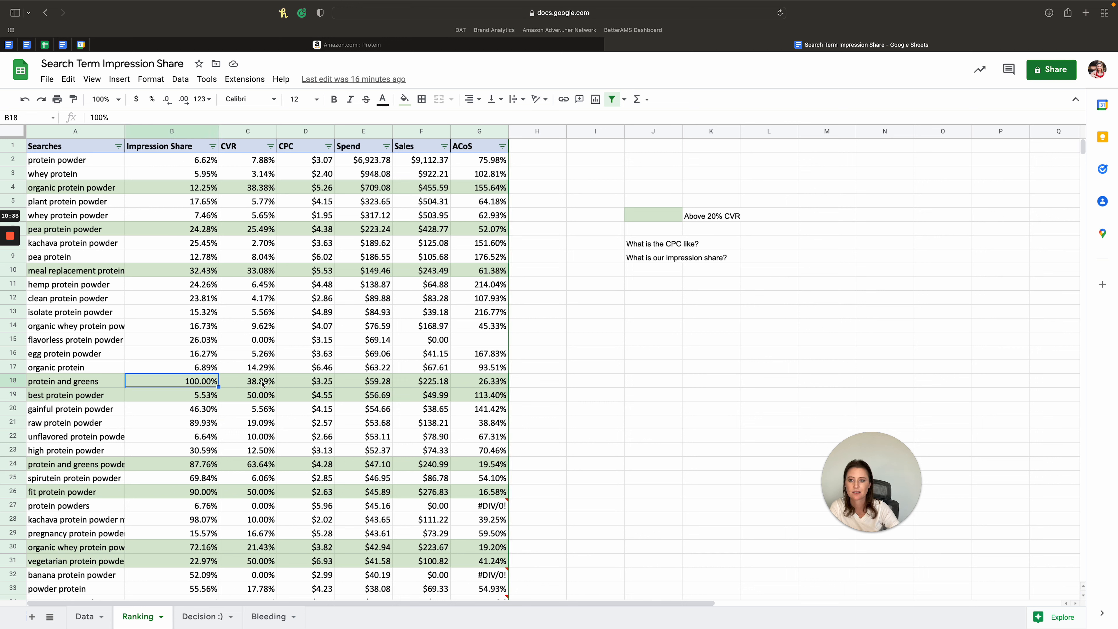
{"action": "left_click_drag", "start_coordinate": [355, 381], "coordinate": [370, 385]}
{"action": "left_click", "coordinate": [367, 380]}
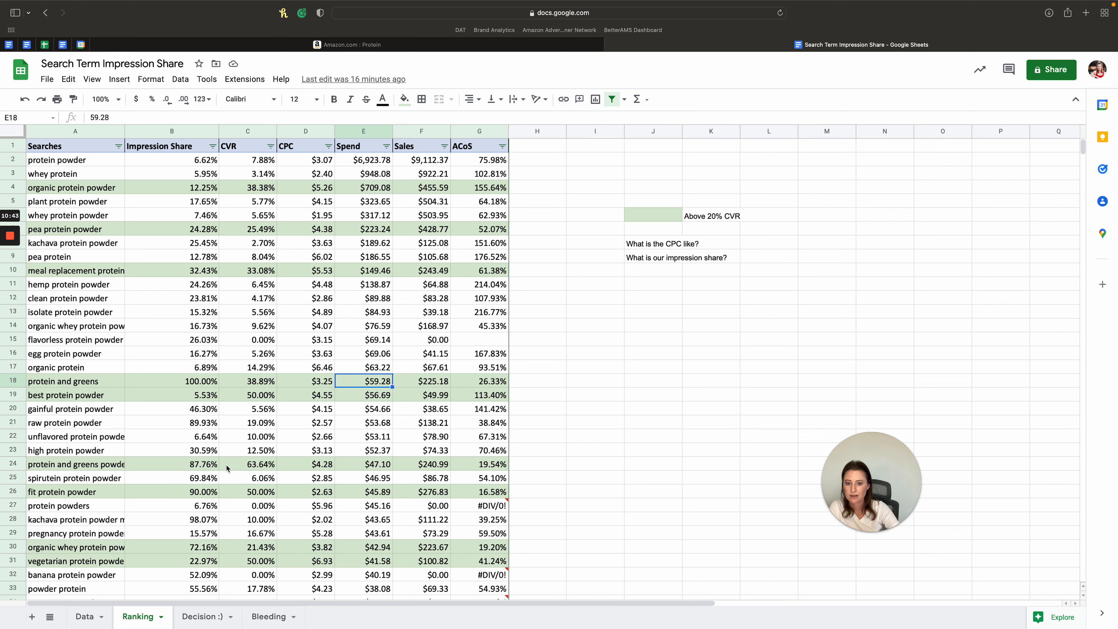
{"action": "left_click_drag", "start_coordinate": [480, 380], "coordinate": [308, 381]}
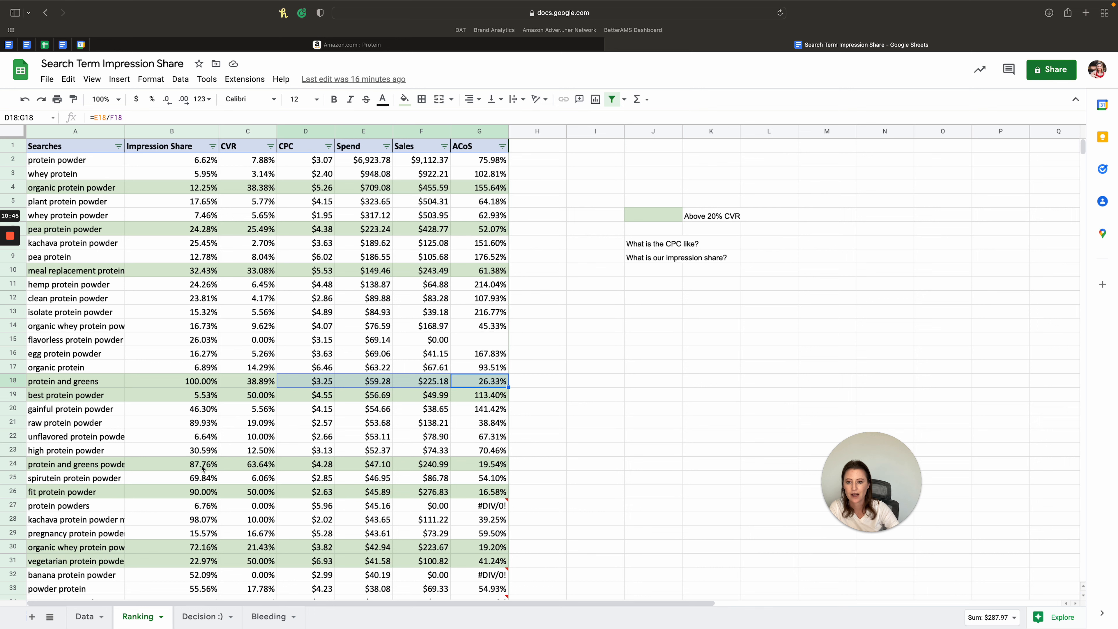
- Check the impression share of protein and greens powder and fit protein powder, and examine the vegetarian protein powder metrics in B31:G31
{"action": "left_click", "coordinate": [255, 465]}
{"action": "left_click", "coordinate": [189, 468]}
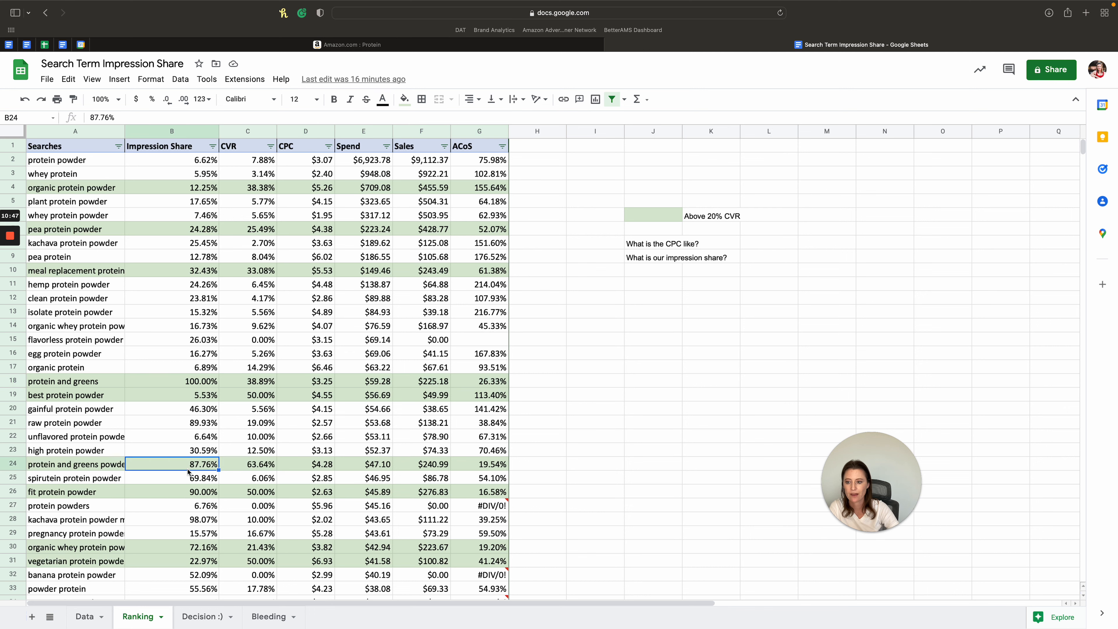
{"action": "left_click", "coordinate": [189, 492]}
{"action": "scroll", "coordinate": [212, 480], "scroll_direction": "down", "scroll_amount": 3}
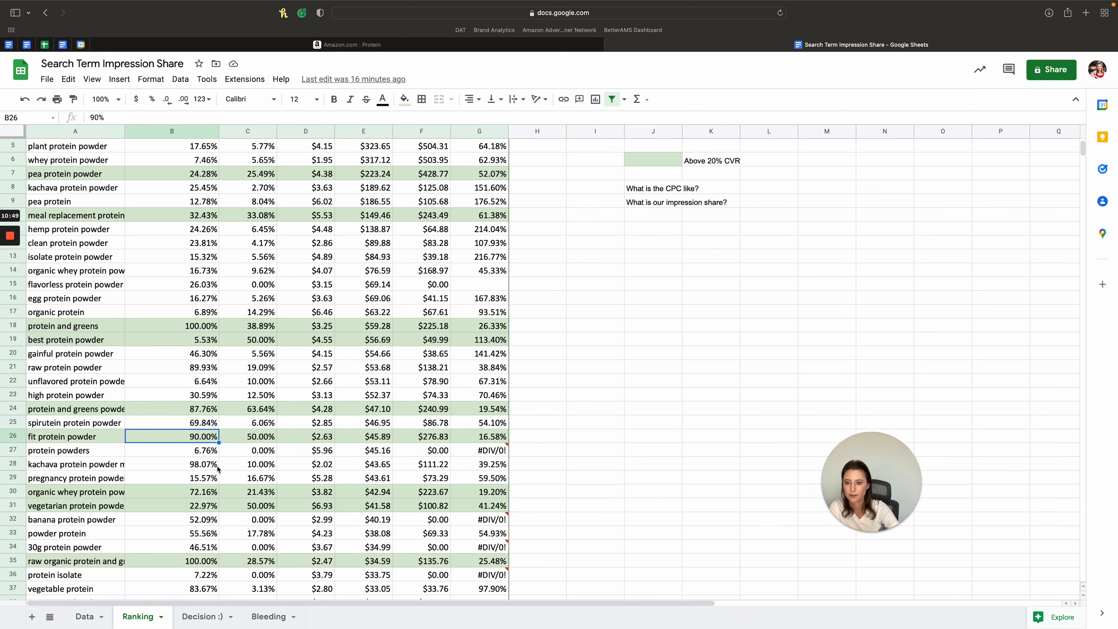
{"action": "left_click_drag", "start_coordinate": [198, 505], "coordinate": [473, 510]}
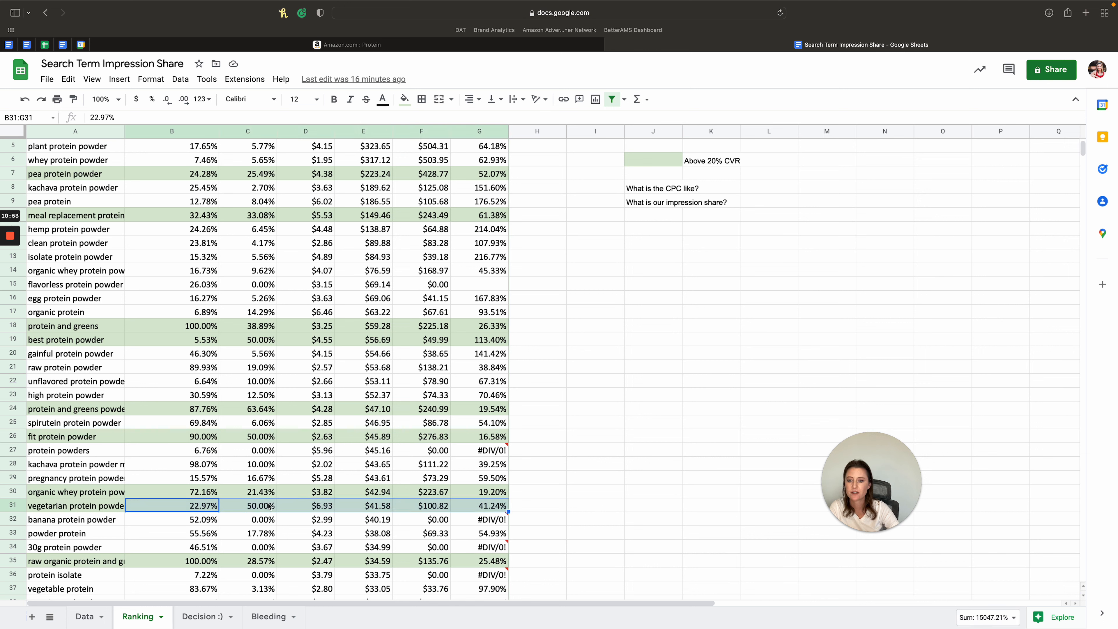
{"action": "left_click", "coordinate": [200, 509]}
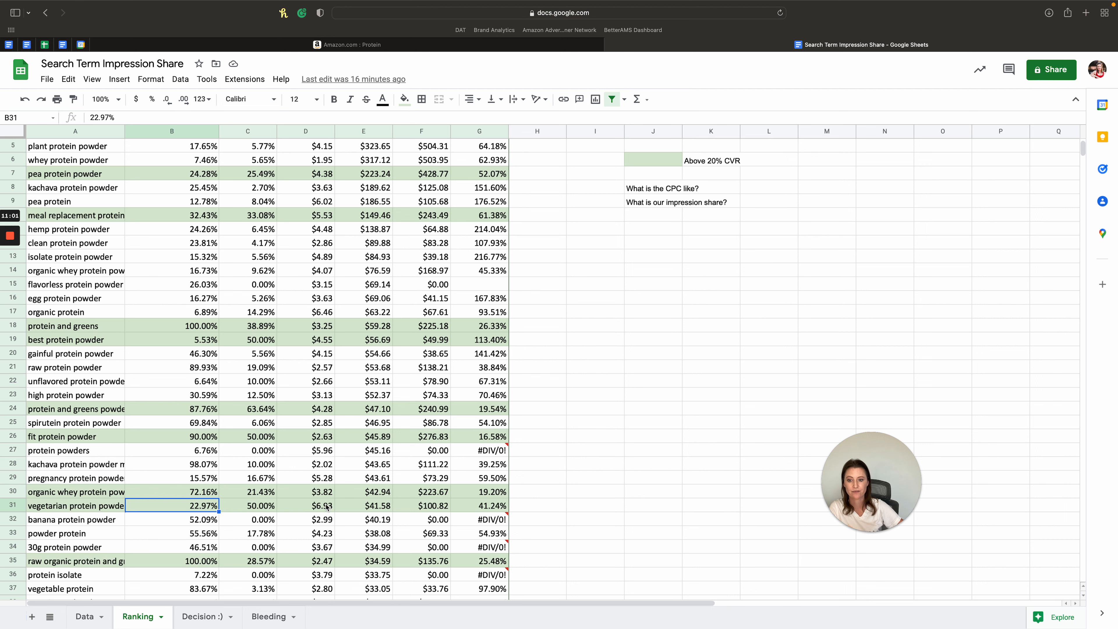
- Check the vegetarian protein powder's ACoS on the Ranking sheet, and review the "Greater than $5 bid" criterion on the Decision :) sheet
{"action": "left_click", "coordinate": [487, 507]}
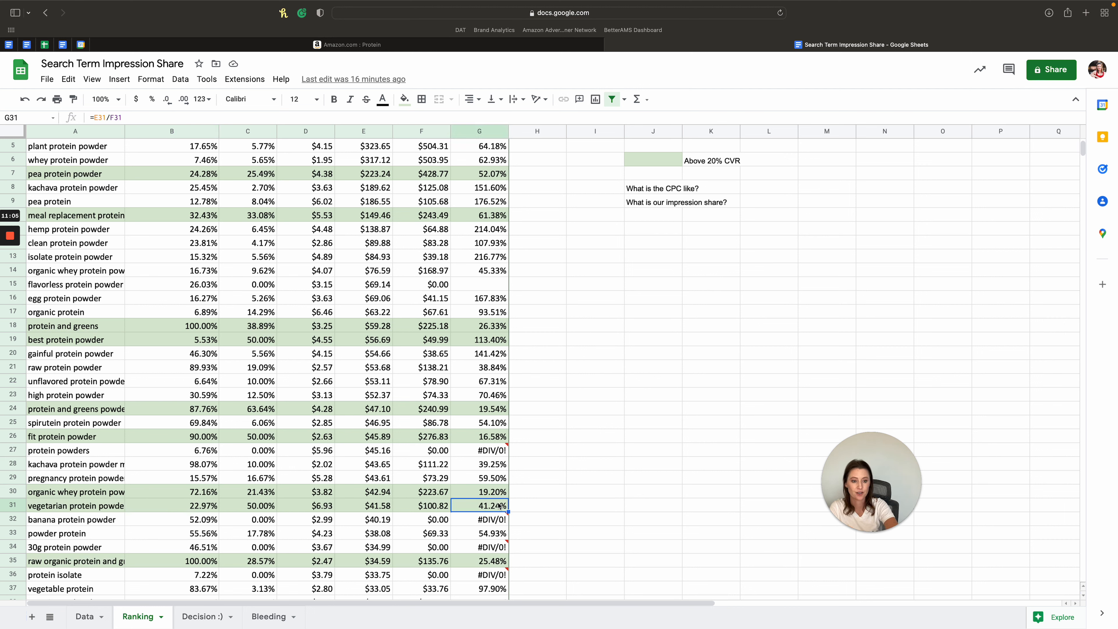
{"action": "scroll", "coordinate": [459, 443], "scroll_direction": "up", "scroll_amount": 2}
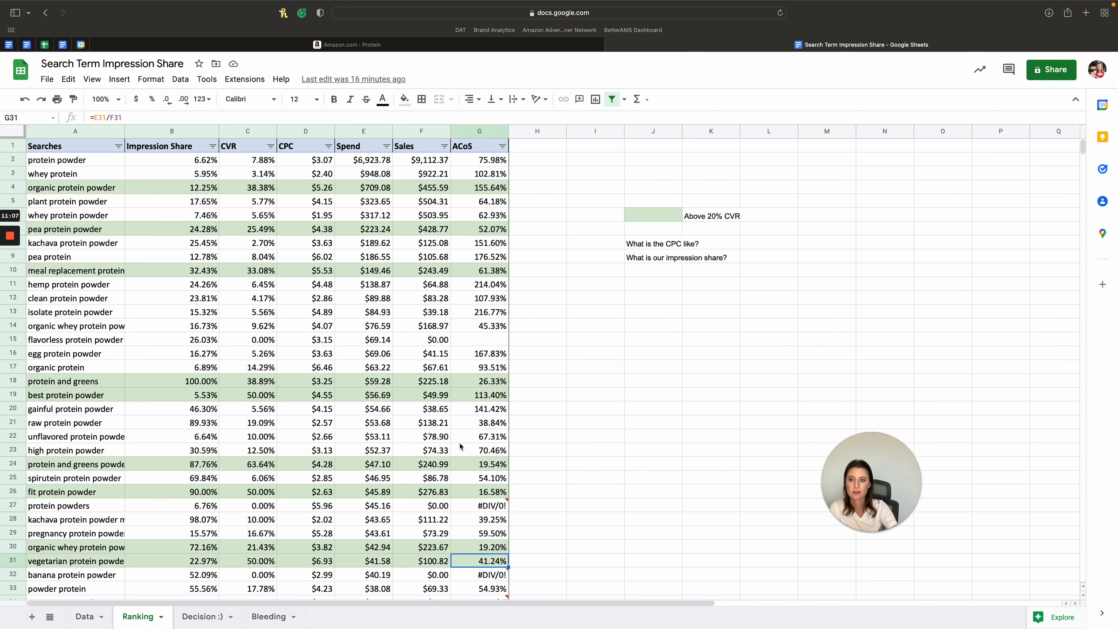
{"action": "left_click", "coordinate": [210, 619]}
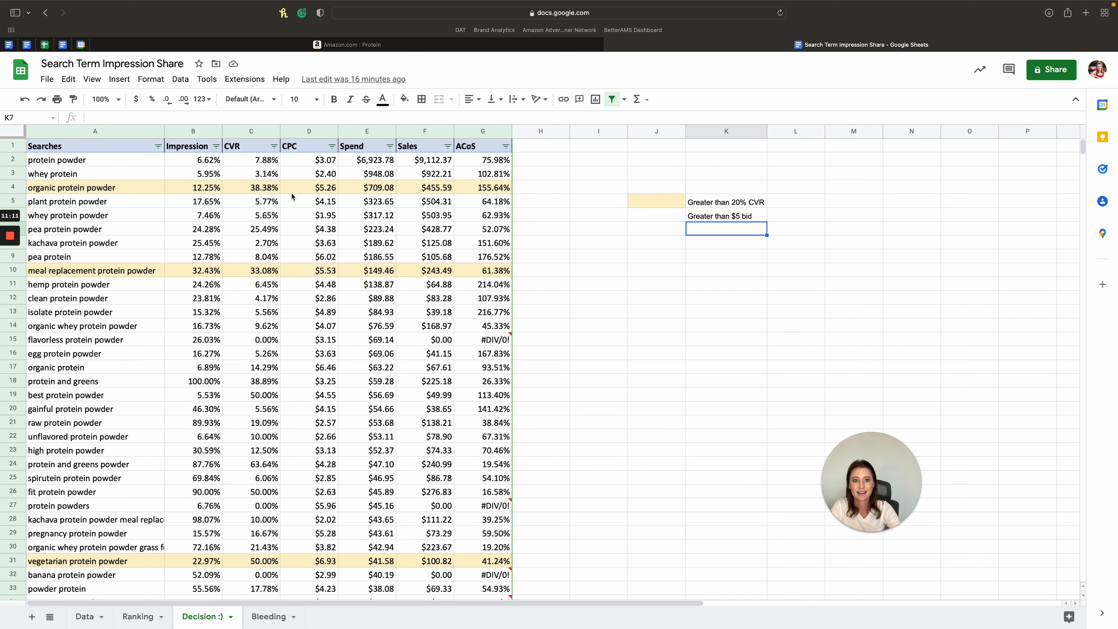
{"action": "left_click", "coordinate": [725, 218]}
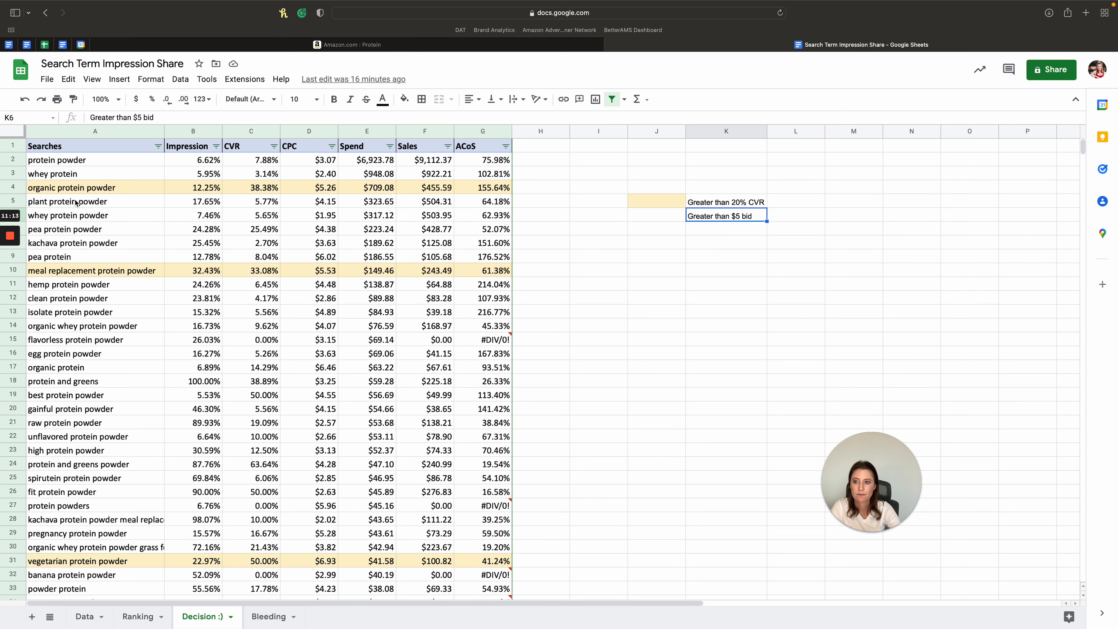
- Examine the highlighted organic protein powder and meal replacement protein powder rows, weighing conversion rate against CPC
{"action": "left_click", "coordinate": [203, 189]}
{"action": "left_click", "coordinate": [336, 189]}
{"action": "left_click", "coordinate": [306, 273]}
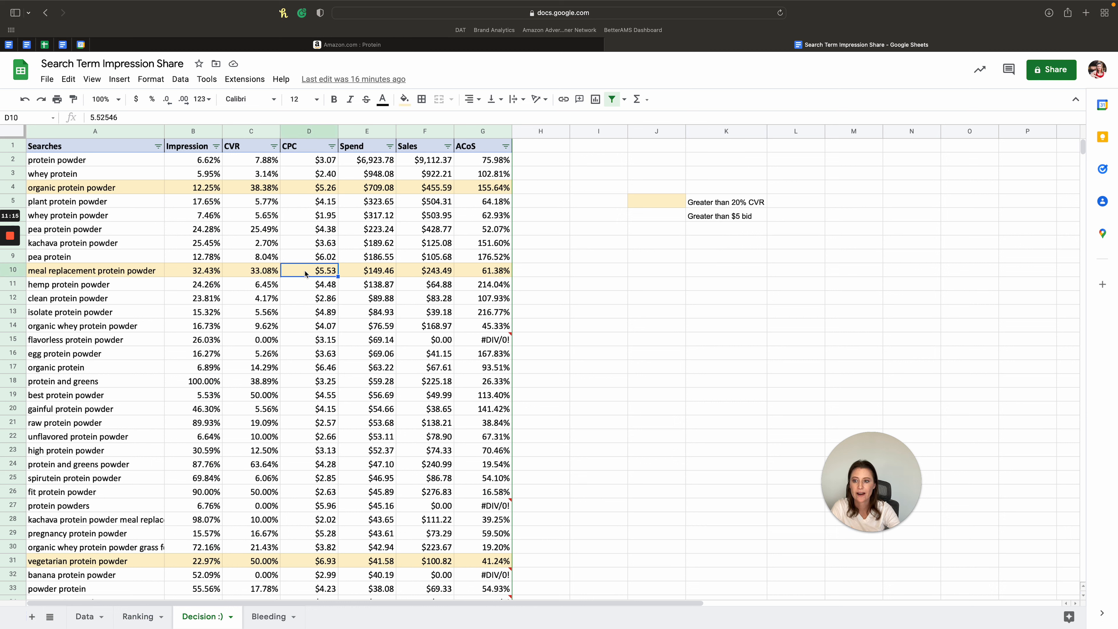
{"action": "left_click", "coordinate": [255, 273]}
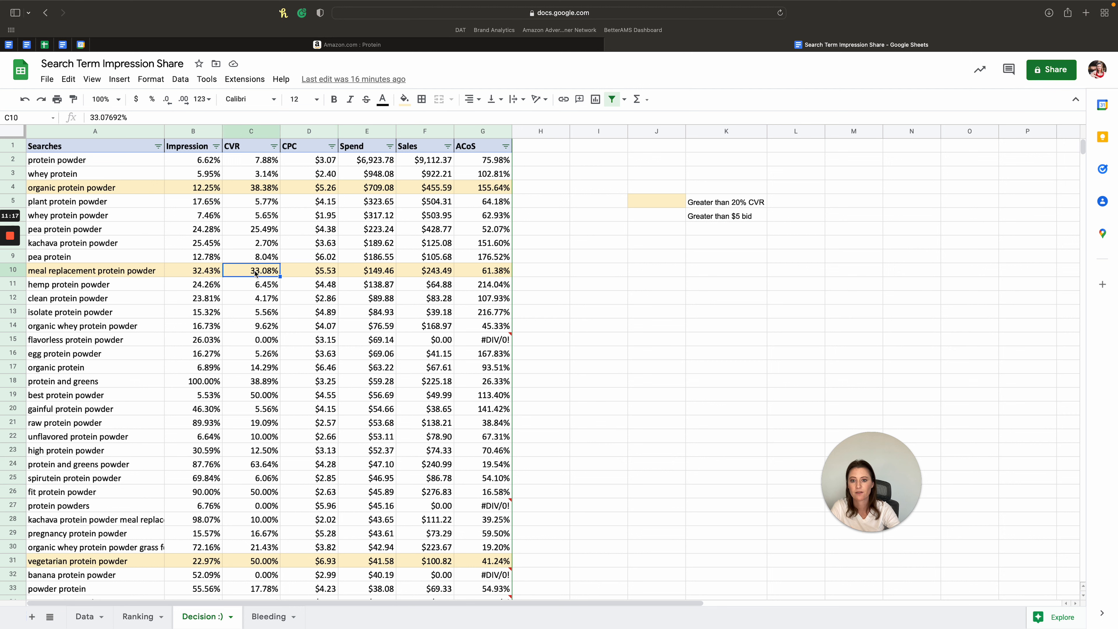
{"action": "left_click", "coordinate": [323, 273]}
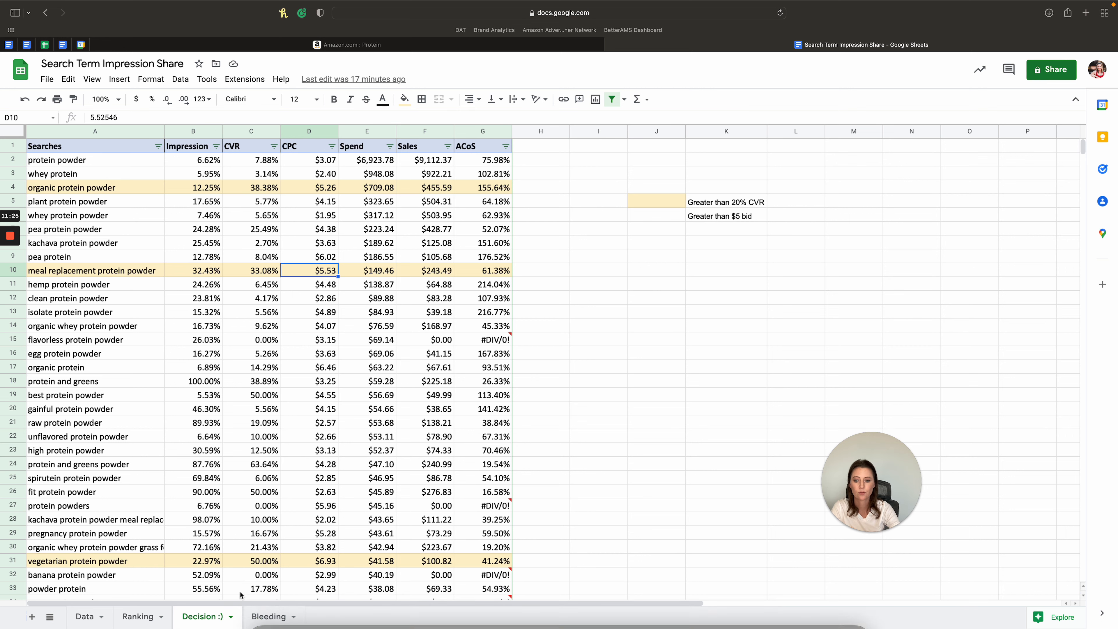
- Review the Bleeding sheet's light-red criteria in J5:J6, covering conversion rate below 10% and bids above $4
{"action": "left_click", "coordinate": [267, 616]}
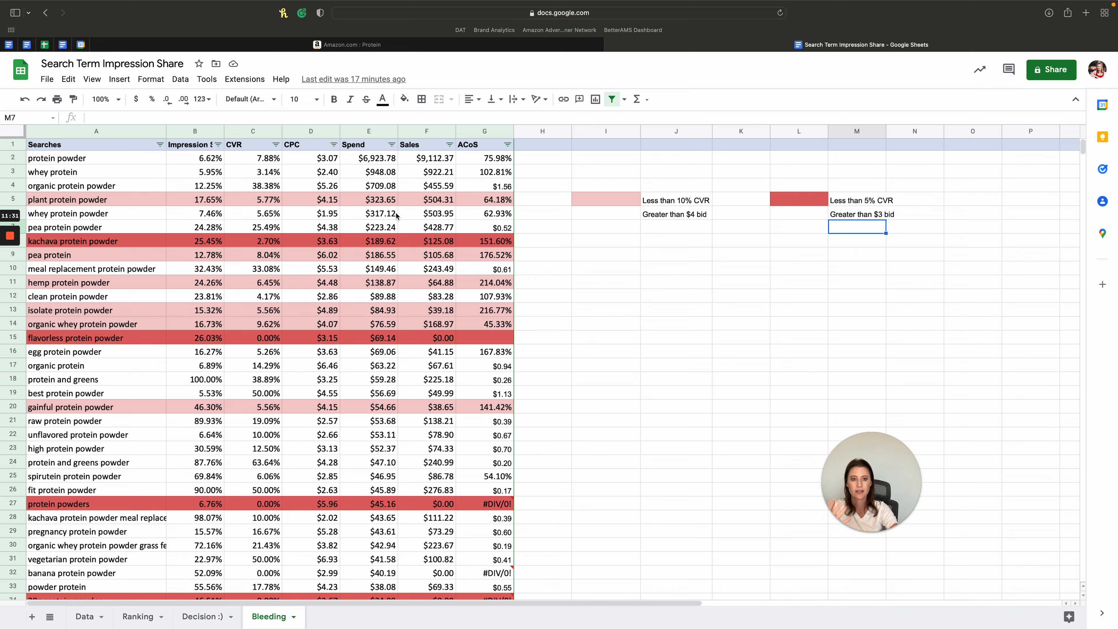
{"action": "left_click", "coordinate": [683, 215]}
{"action": "left_click", "coordinate": [686, 205]}
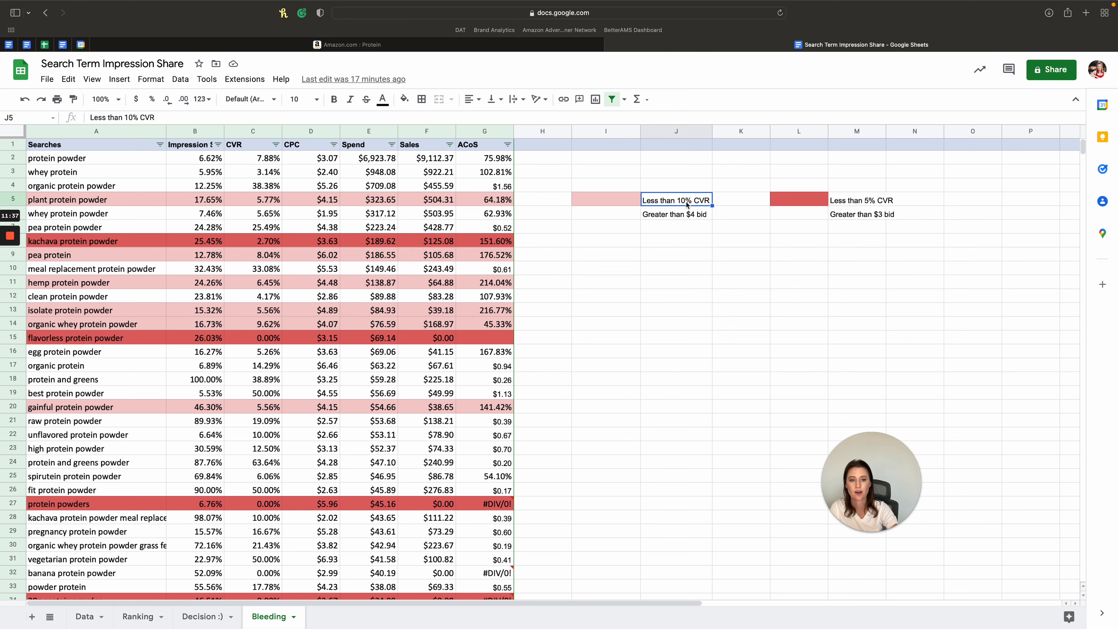
{"action": "left_click", "coordinate": [685, 215]}
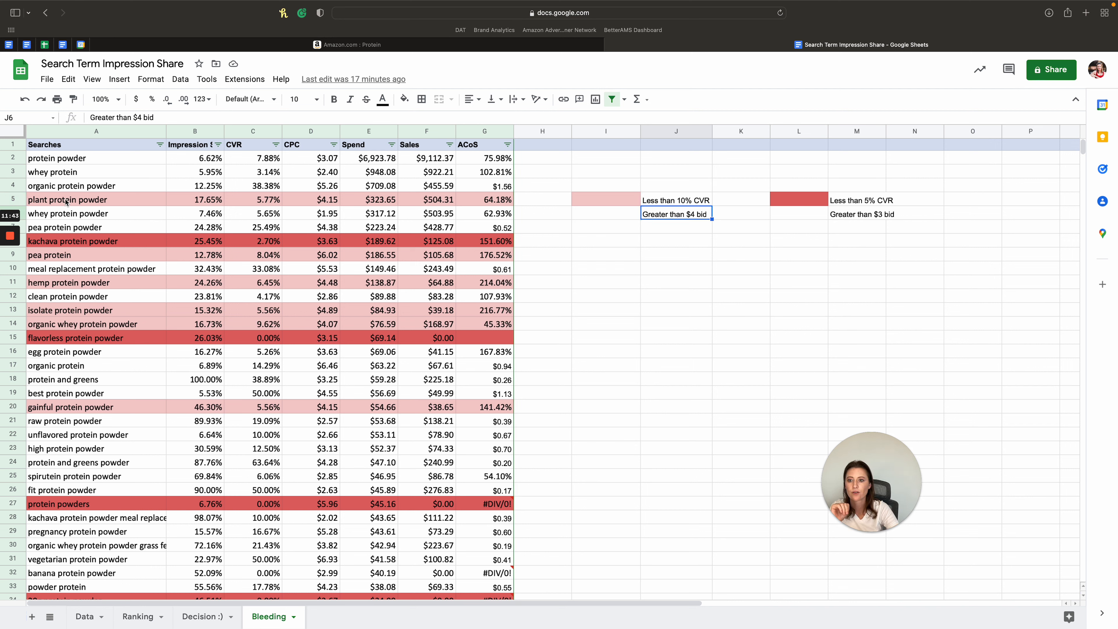
- Examine the plant protein powder row and the kachava protein powder metrics in A8:F8 on the Bleeding sheet, including the latter's CPC
{"action": "left_click_drag", "start_coordinate": [66, 199], "coordinate": [343, 202]}
{"action": "left_click", "coordinate": [104, 202]}
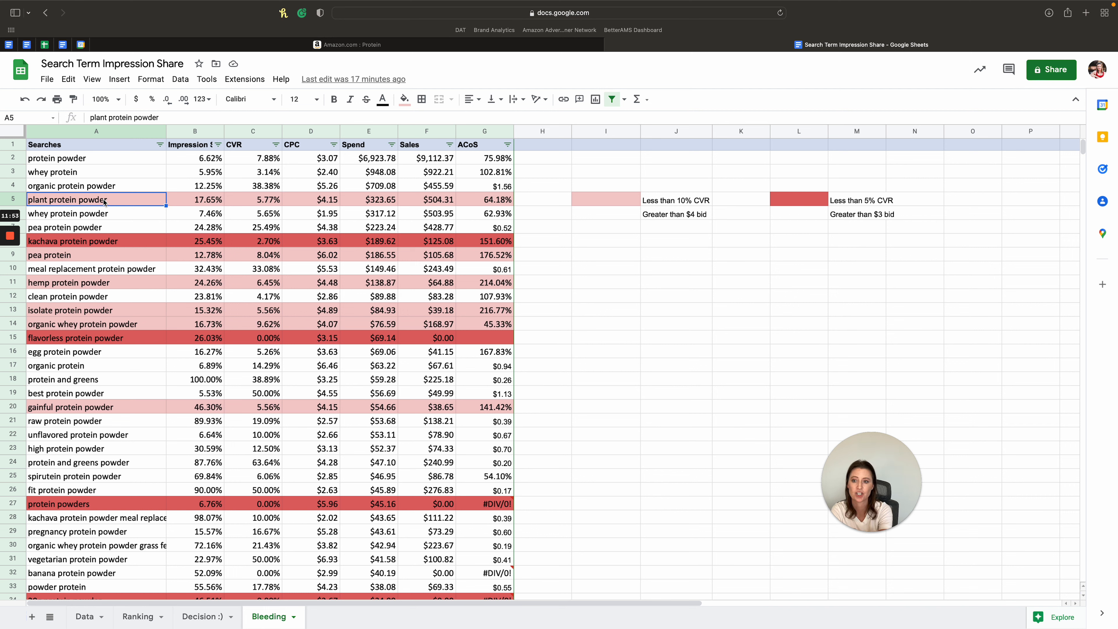
{"action": "left_click_drag", "start_coordinate": [141, 242], "coordinate": [408, 244]}
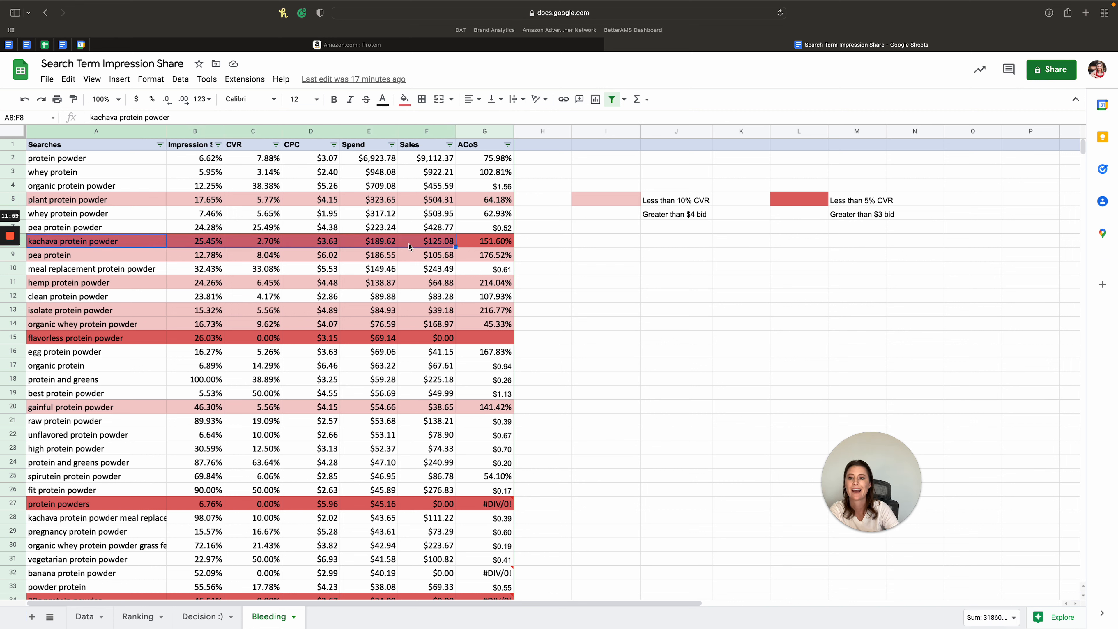
{"action": "left_click", "coordinate": [286, 246]}
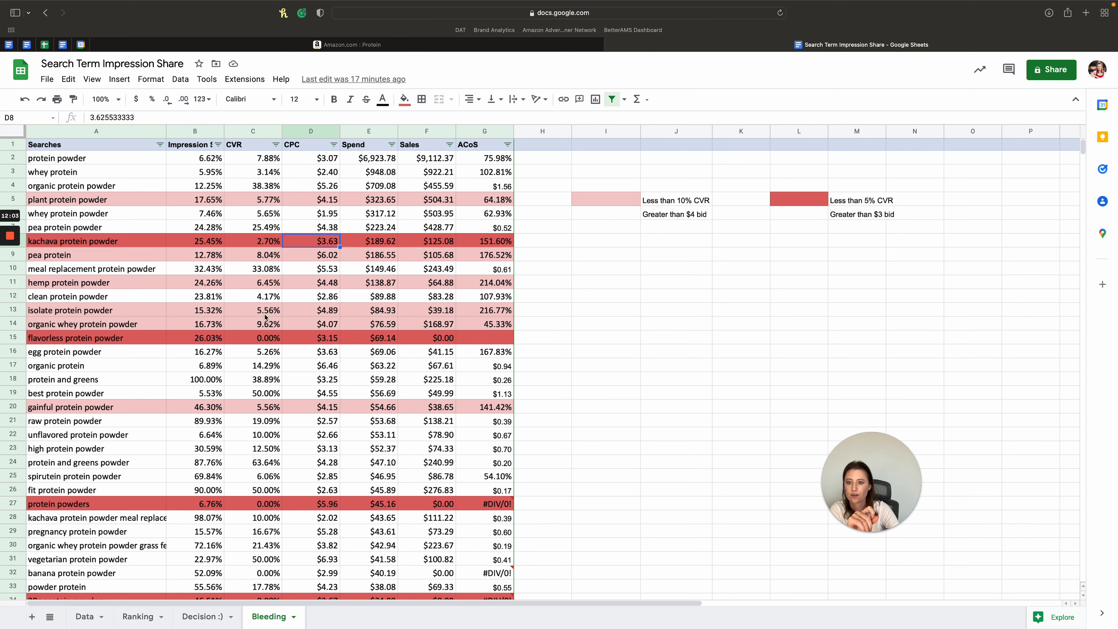
- Look over the remaining red-highlighted search terms on the Bleeding sheet, and return to the Data sheet
{"action": "scroll", "coordinate": [263, 317], "scroll_direction": "down", "scroll_amount": 2}
{"action": "scroll", "coordinate": [263, 317], "scroll_direction": "down", "scroll_amount": 2}
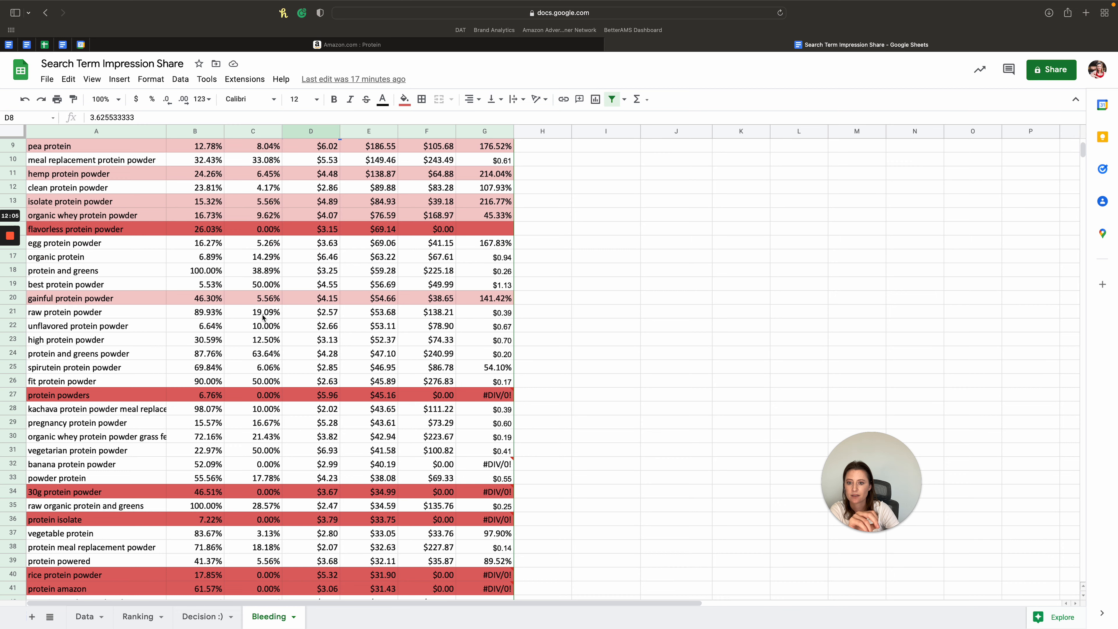
{"action": "scroll", "coordinate": [263, 317], "scroll_direction": "down", "scroll_amount": 4}
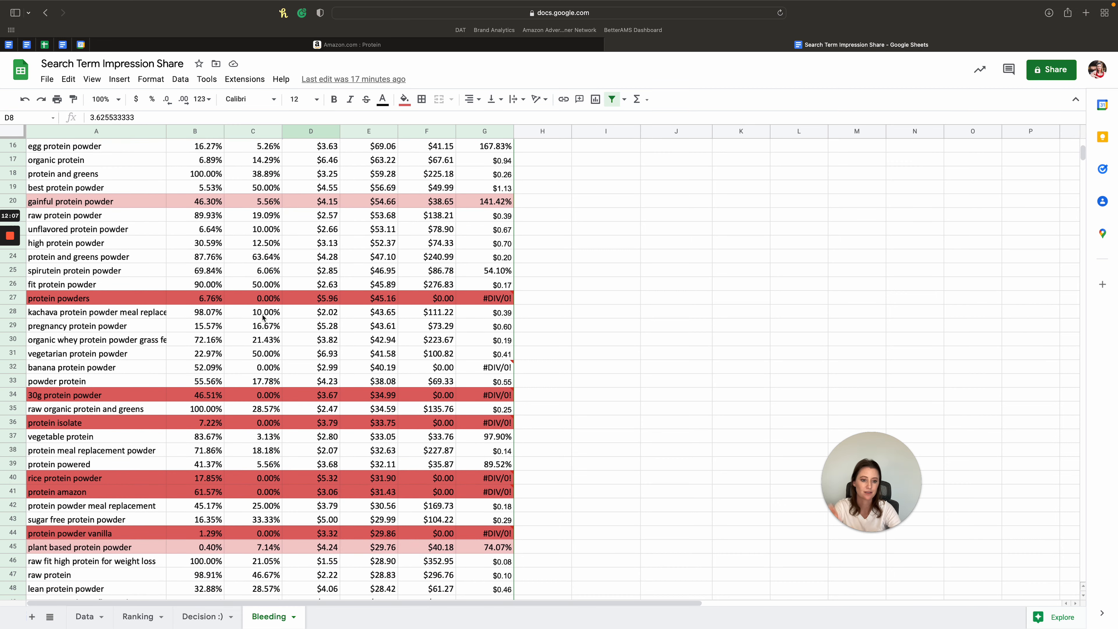
{"action": "left_click", "coordinate": [85, 617]}
{"action": "left_click", "coordinate": [365, 303]}
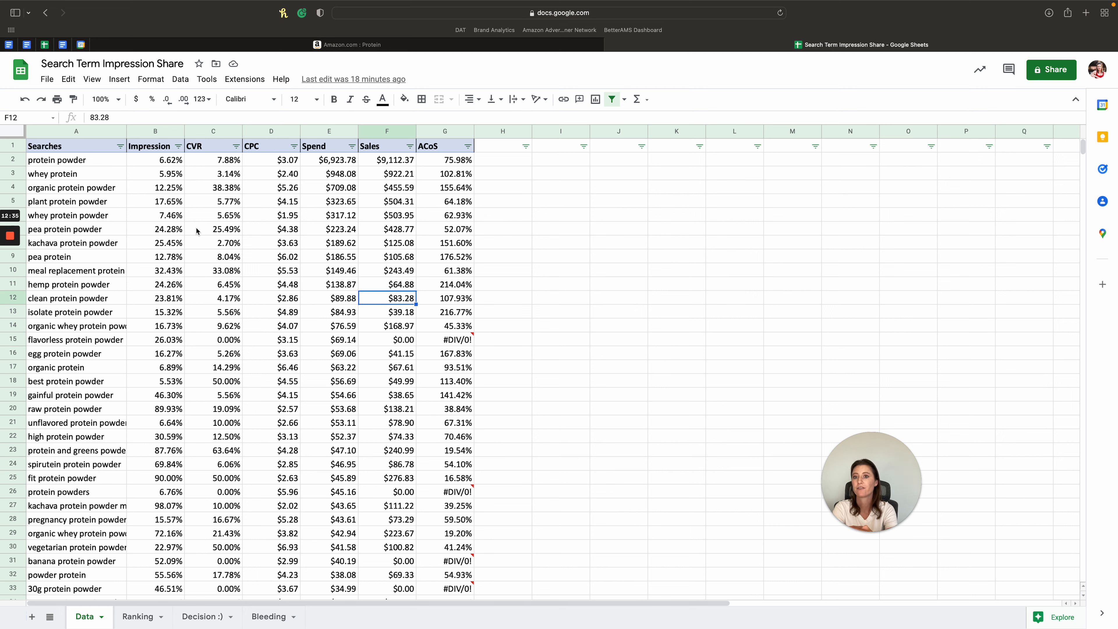
- Switch to the Amazon results for "Protein" and examine the sponsored placements among the first results
{"action": "left_click", "coordinate": [227, 45]}
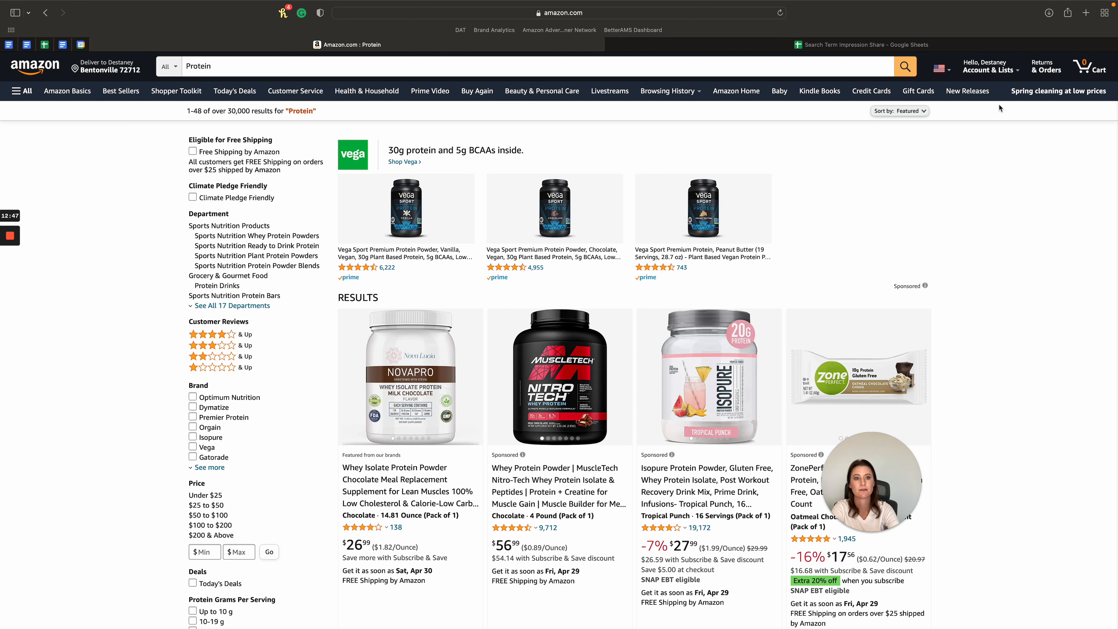
{"action": "scroll", "coordinate": [574, 314], "scroll_direction": "down", "scroll_amount": 3}
{"action": "scroll", "coordinate": [574, 315], "scroll_direction": "down", "scroll_amount": 4}
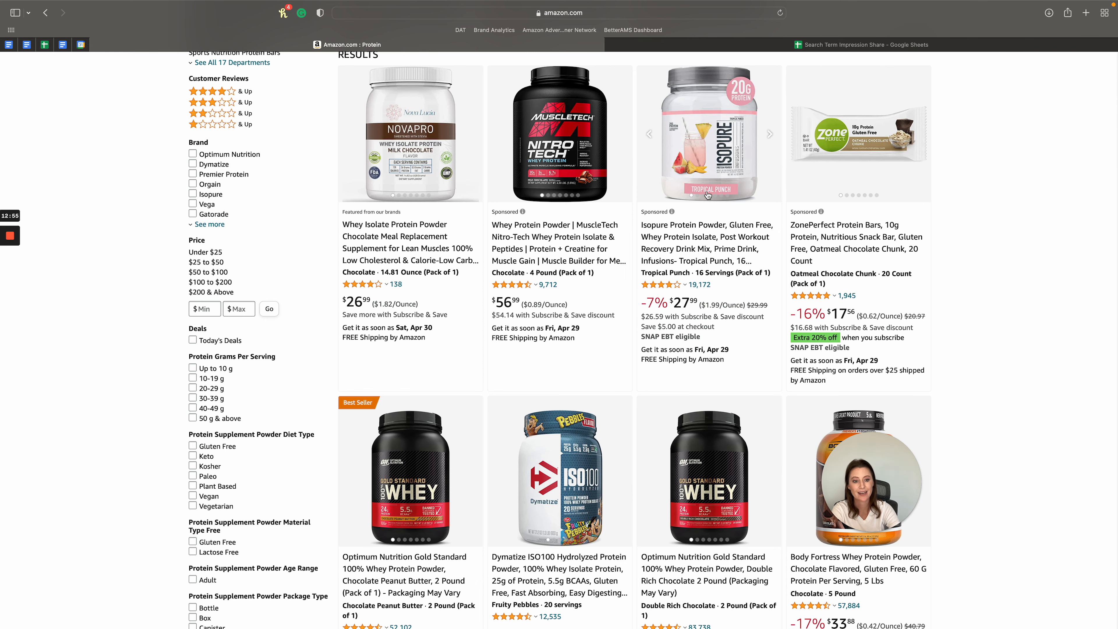
{"action": "scroll", "coordinate": [707, 196], "scroll_direction": "up", "scroll_amount": 7}
{"action": "scroll", "coordinate": [707, 195], "scroll_direction": "down", "scroll_amount": 7}
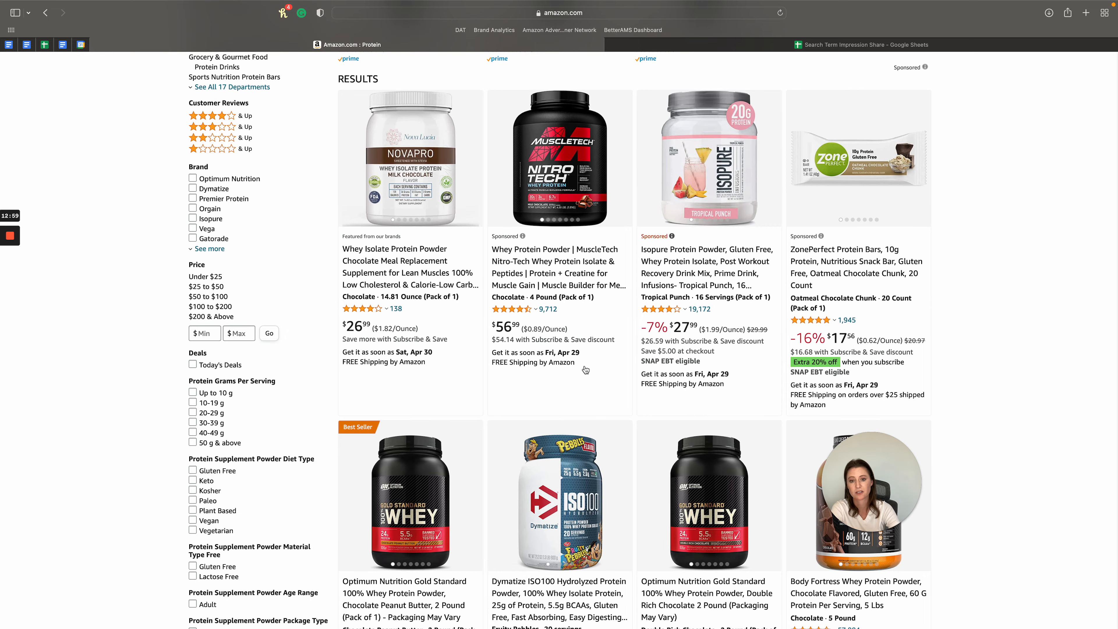
{"action": "left_click", "coordinate": [504, 237]}
- Examine the product listings further down the Amazon results, beyond the Highly Rated sponsored section
{"action": "scroll", "coordinate": [504, 238], "scroll_direction": "down", "scroll_amount": 2}
{"action": "scroll", "coordinate": [503, 237], "scroll_direction": "down", "scroll_amount": 20}
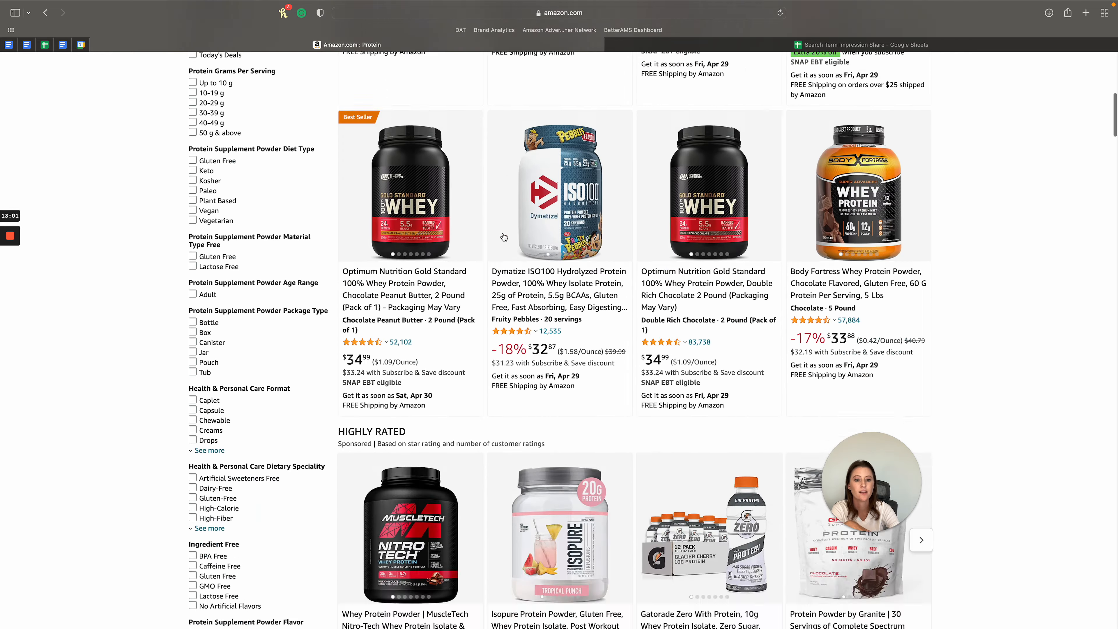
{"action": "scroll", "coordinate": [502, 233], "scroll_direction": "down", "scroll_amount": 2}
{"action": "scroll", "coordinate": [503, 233], "scroll_direction": "up", "scroll_amount": 2}
{"action": "scroll", "coordinate": [427, 176], "scroll_direction": "down", "scroll_amount": 1}
{"action": "scroll", "coordinate": [404, 153], "scroll_direction": "up", "scroll_amount": 1}
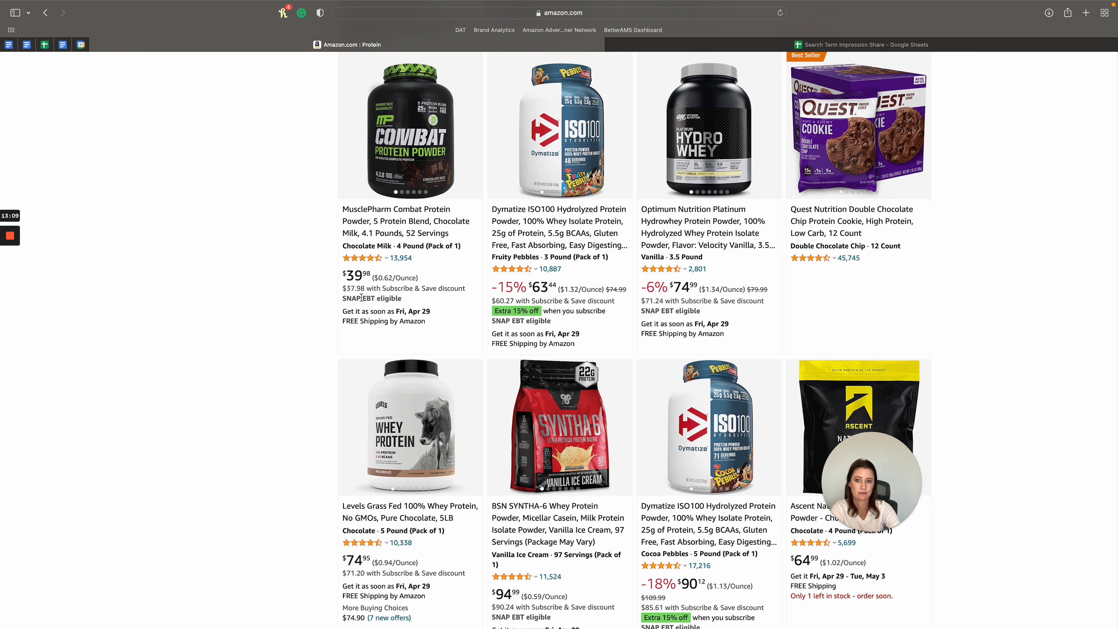
- Compare the prices of the MusclePharm Combat, Dymatize ISO100 and Optimum Nutrition Hydrowhey listings, and return to the start of the results
{"action": "left_click_drag", "start_coordinate": [343, 271], "coordinate": [721, 307]}
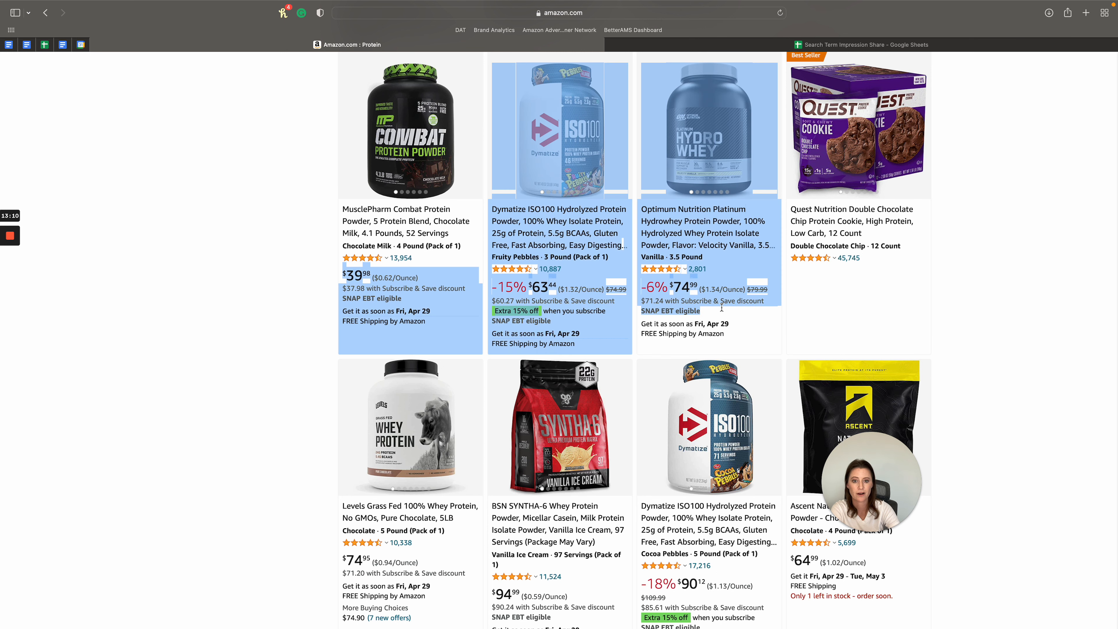
{"action": "left_click", "coordinate": [1082, 290]}
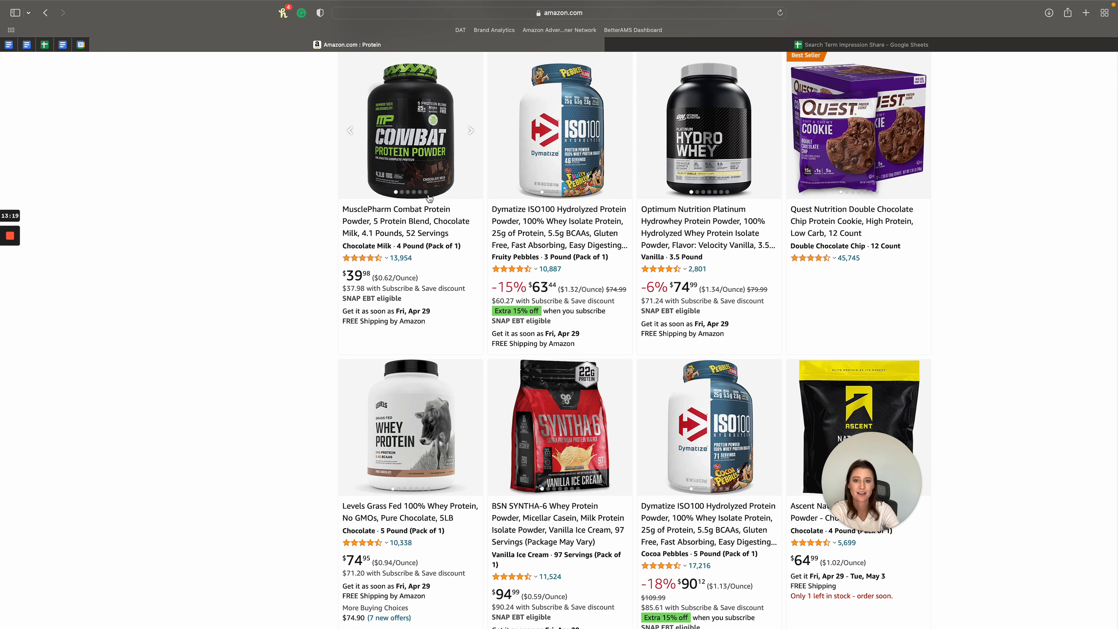
{"action": "scroll", "coordinate": [429, 199], "scroll_direction": "up", "scroll_amount": 15}
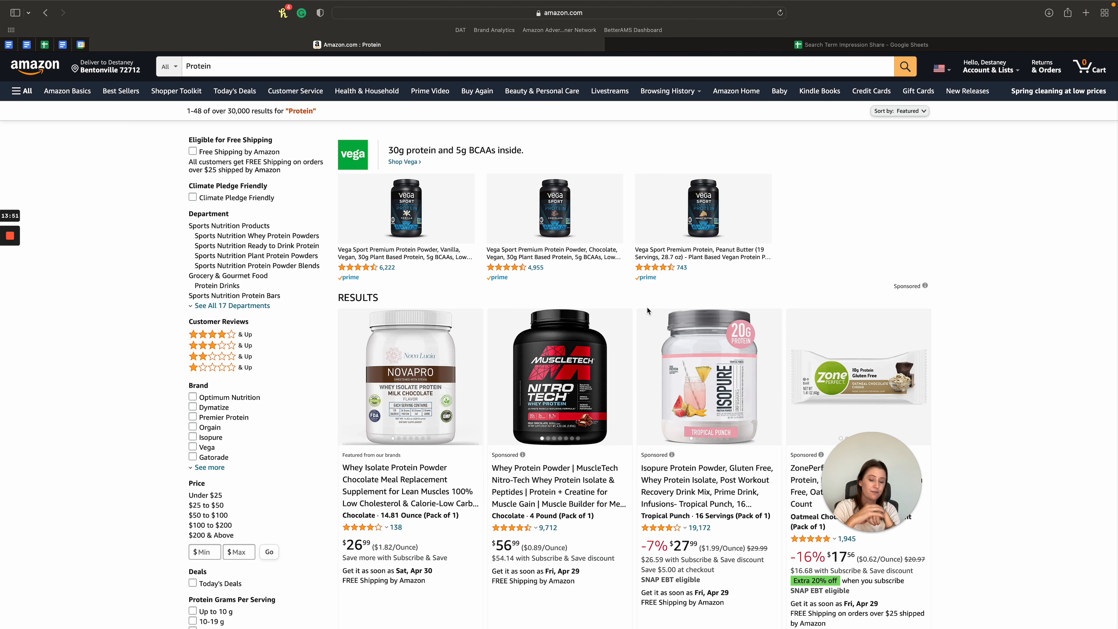
- Switch back to the Search Term Impression Share sheet and check the Spend column and organic protein's impression share on Data
{"action": "left_click", "coordinate": [814, 47]}
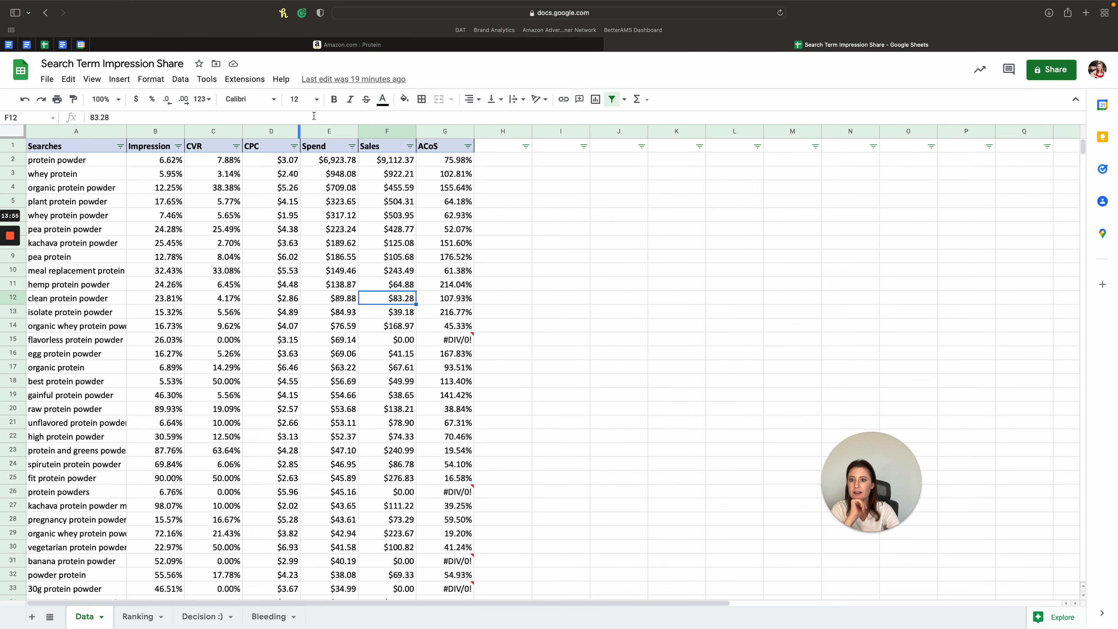
{"action": "left_click", "coordinate": [317, 132]}
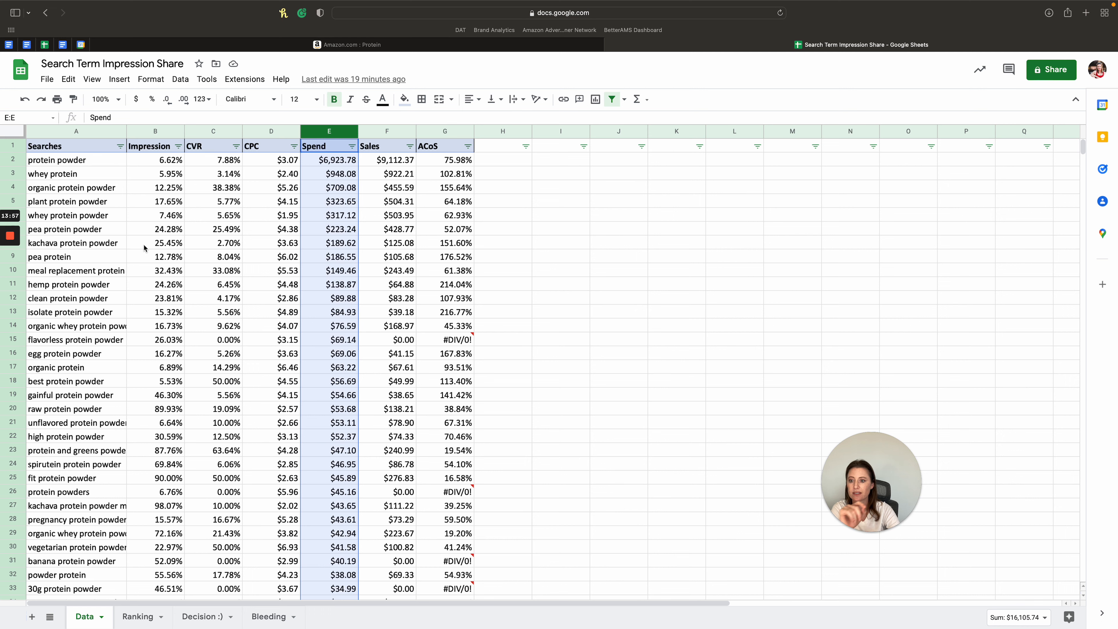
{"action": "left_click", "coordinate": [157, 368]}
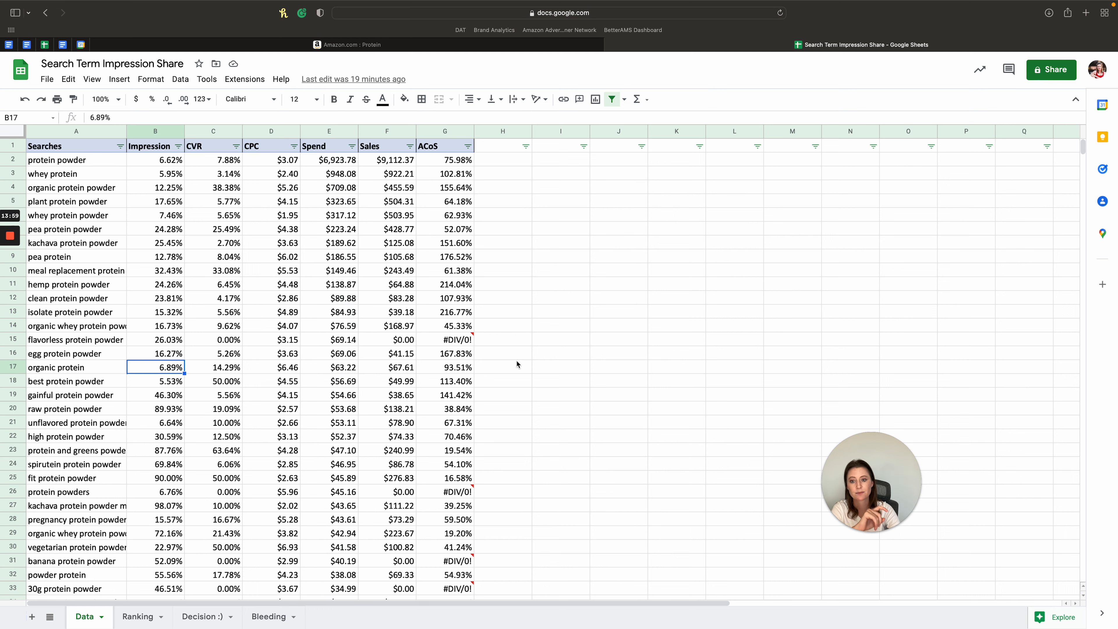